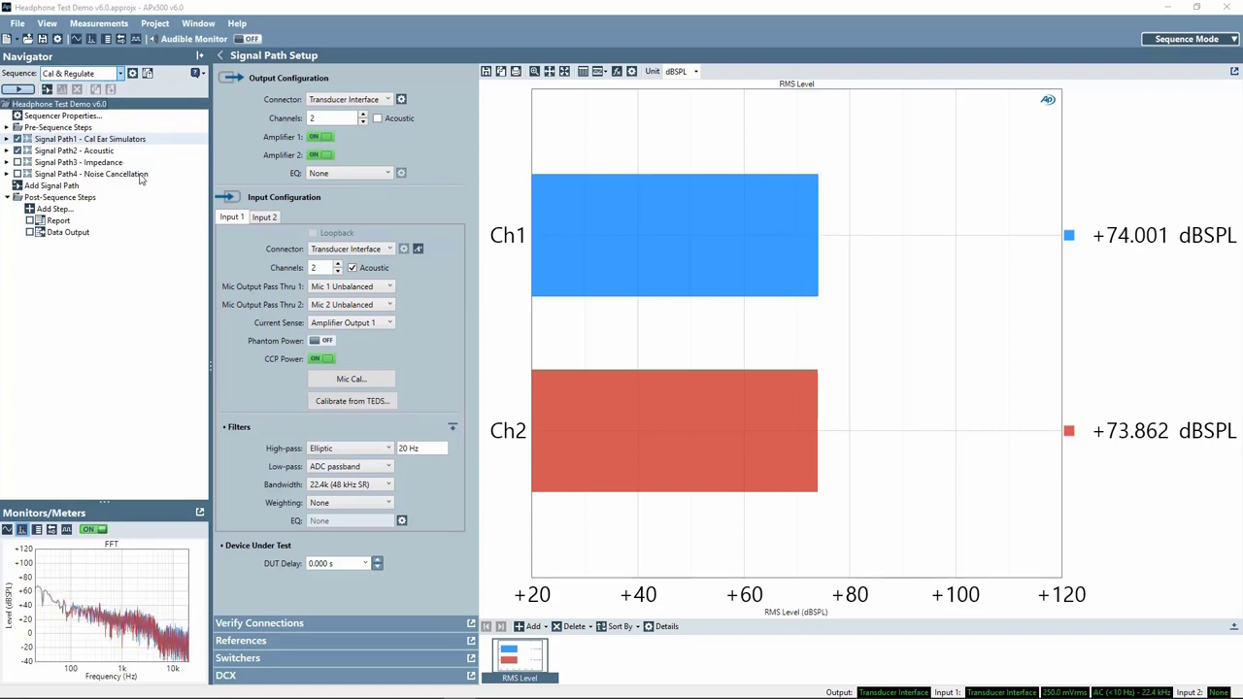
- Run the Cal & Regulate sequence and acknowledge the acoustic connections prompt
left_click(121, 74)
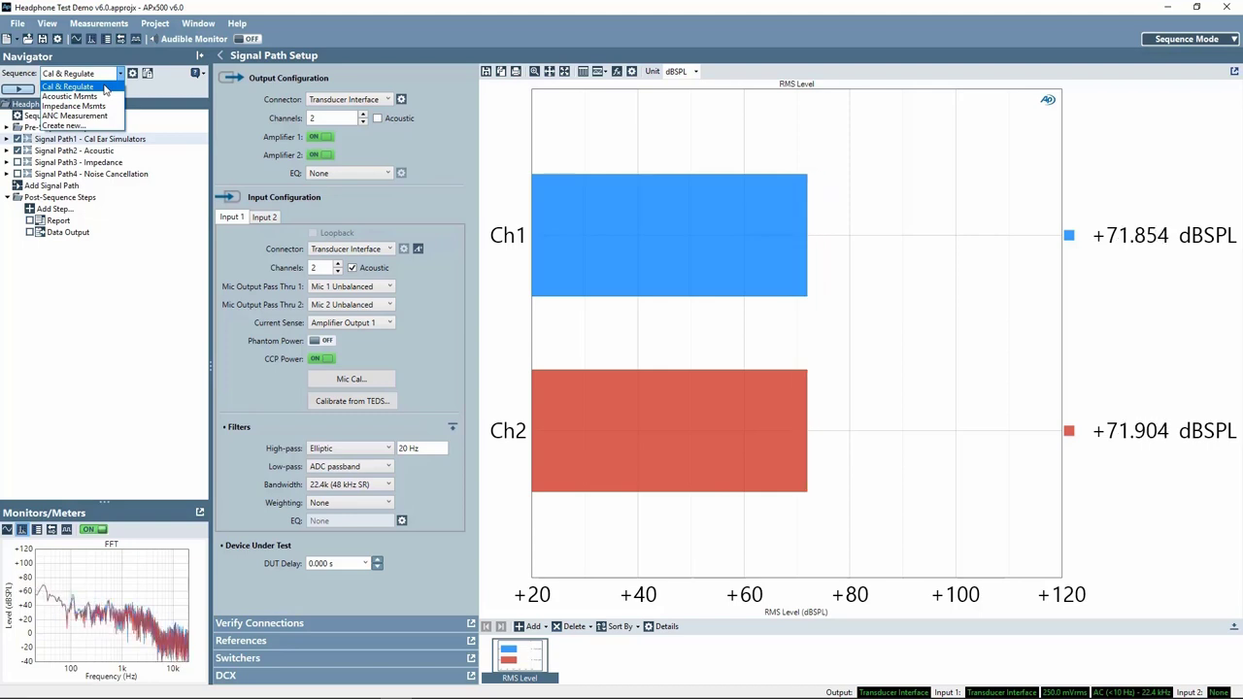
left_click(231, 8)
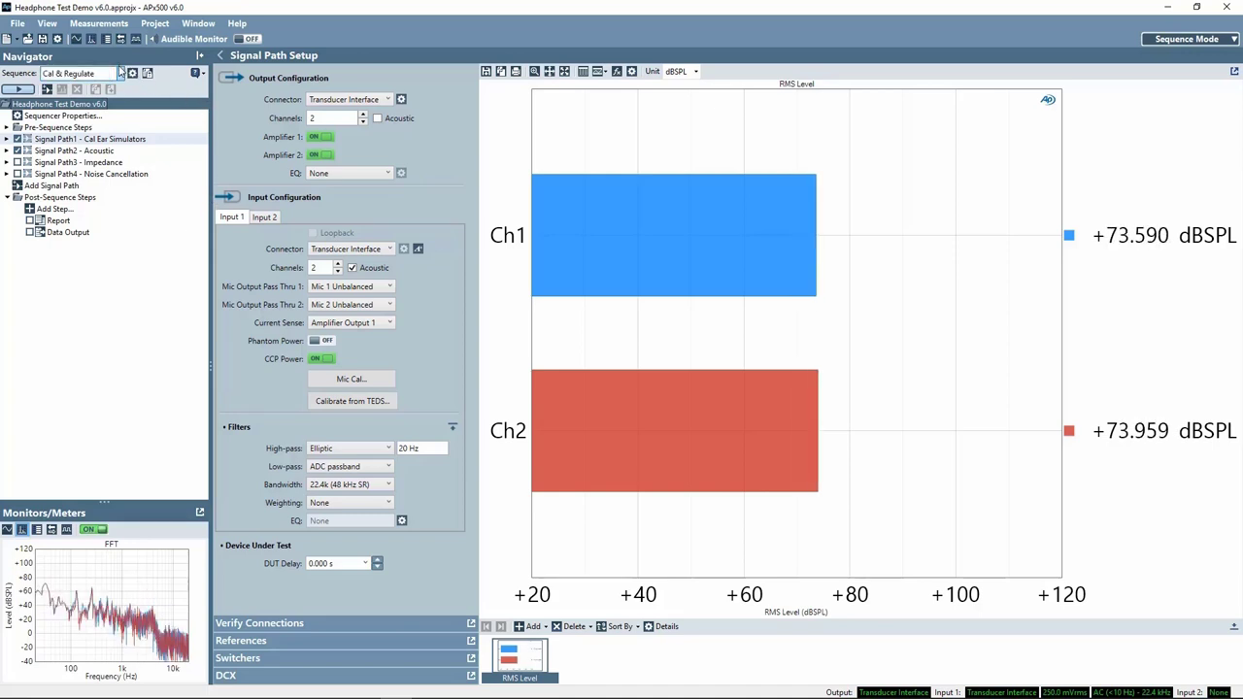
left_click(18, 88)
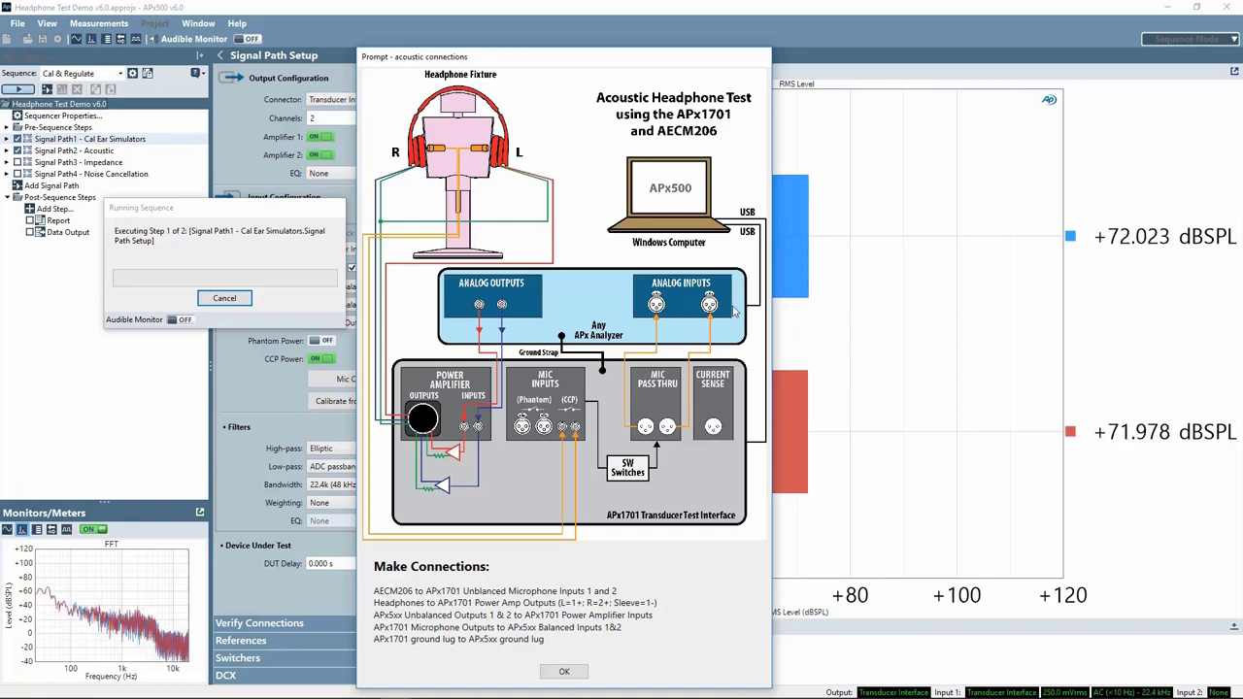
key("Return")
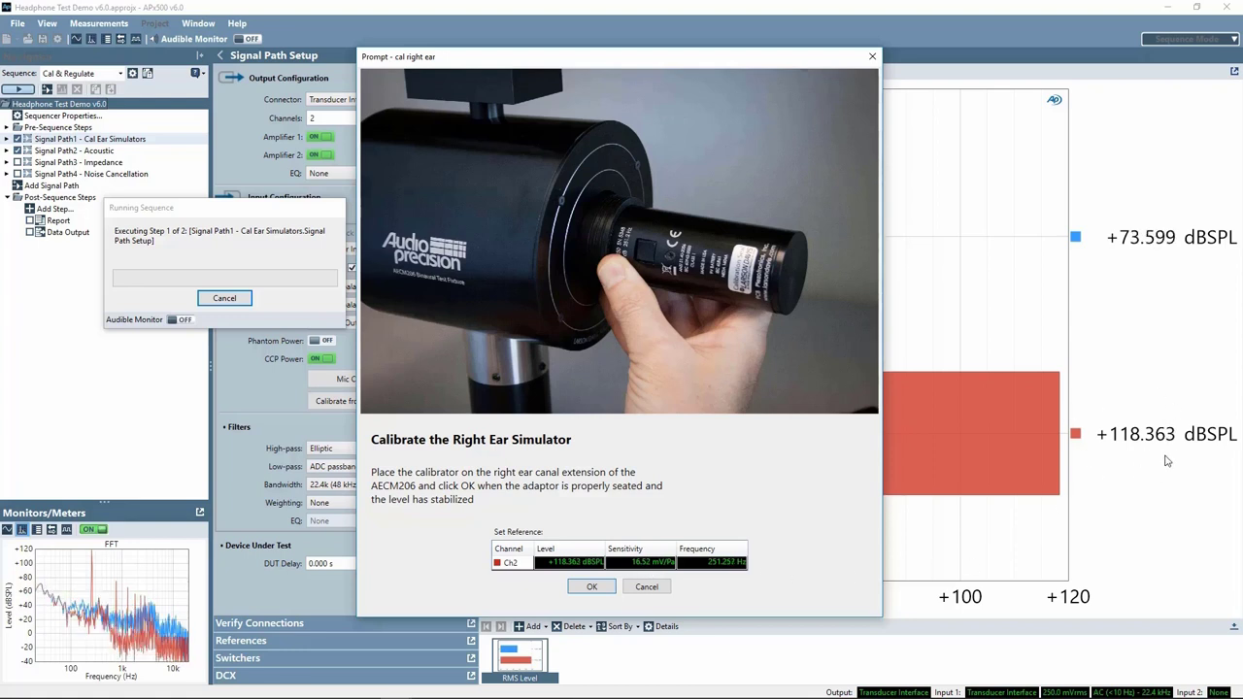
- Accept the right and left ear simulator calibrations, and acknowledge the pinnae installation and headphone placement prompts
left_click(588, 588)
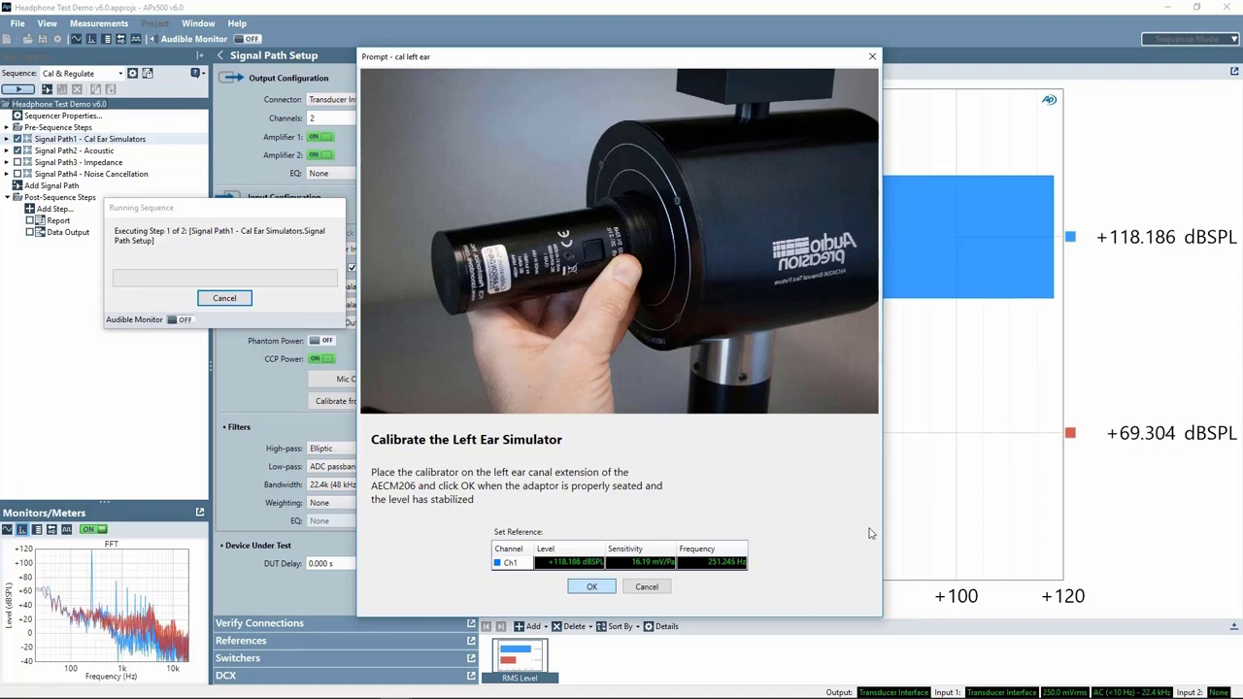
key("Return")
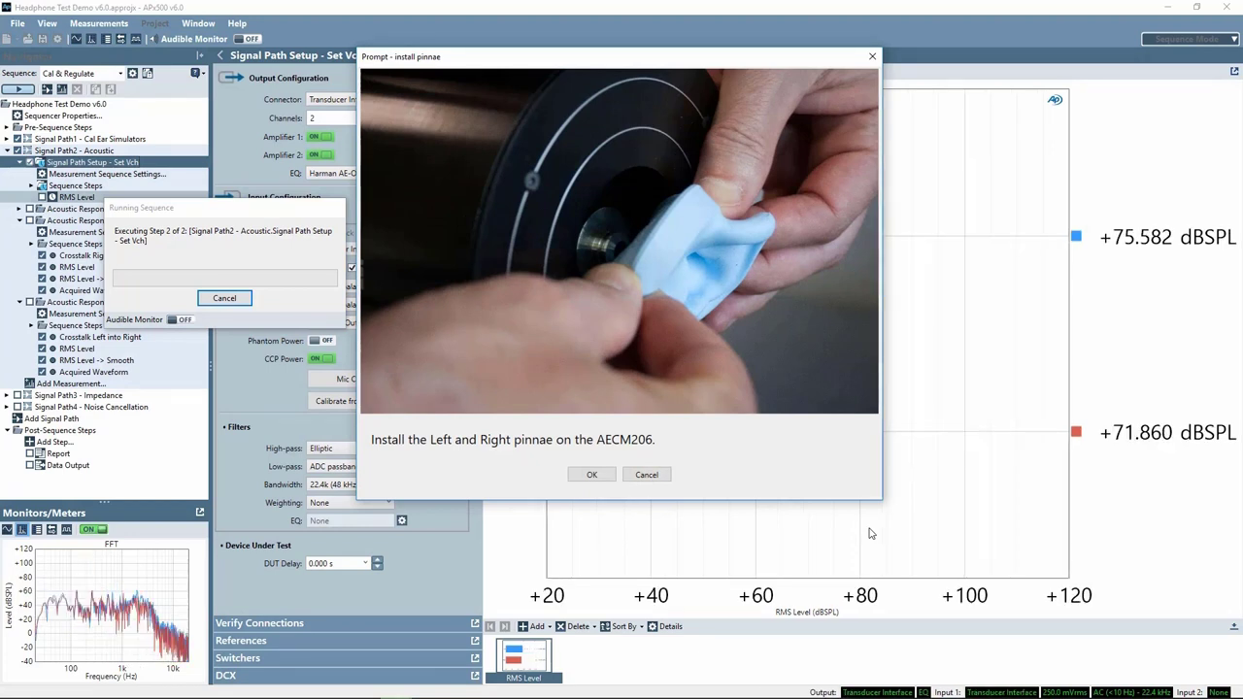
key("Return")
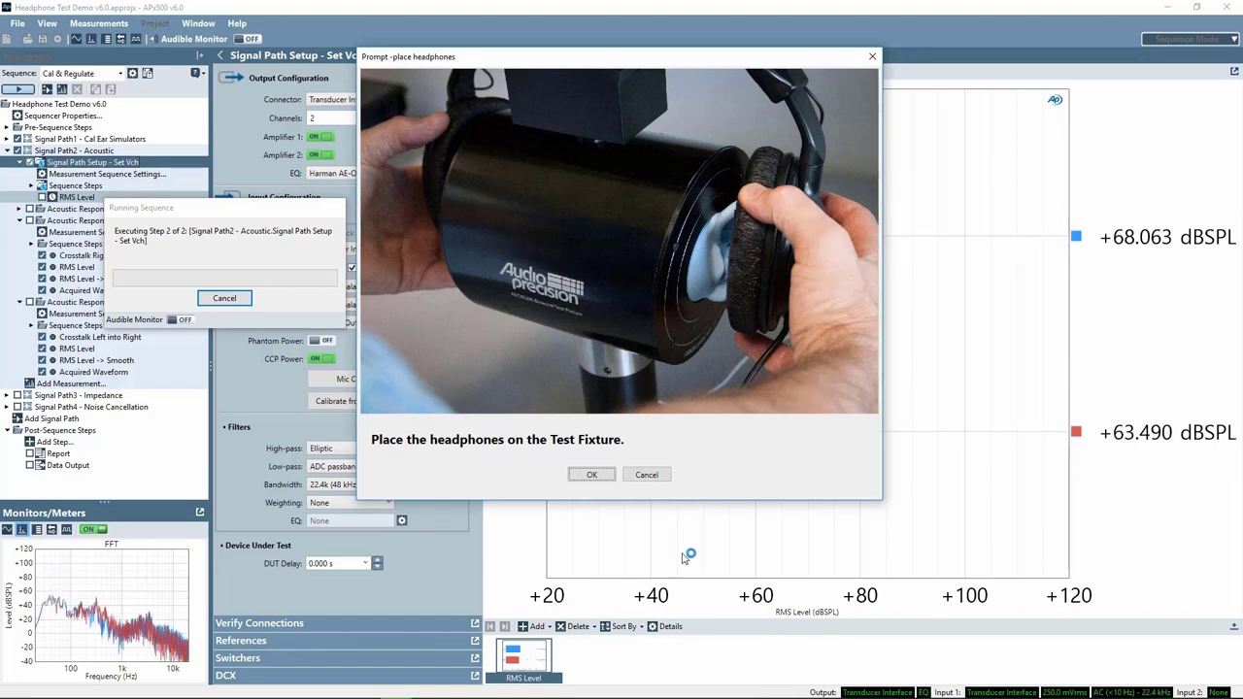
left_click(592, 476)
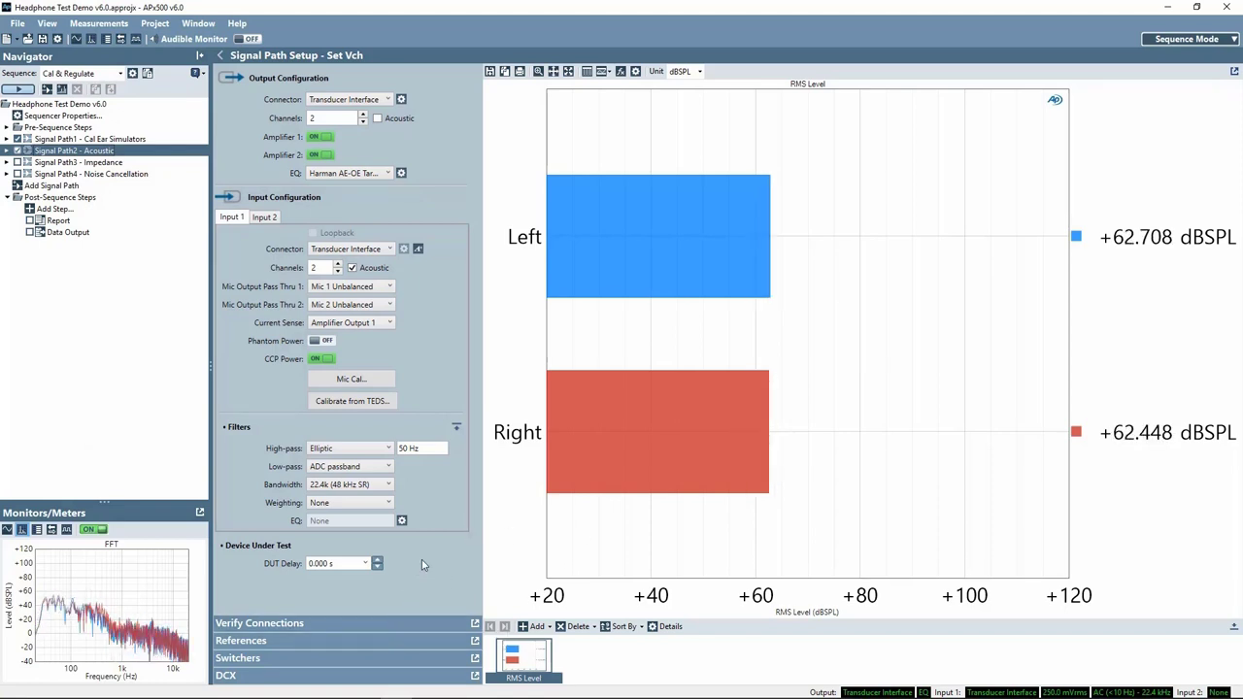
- In Verify Connections, run the 500 Hz sine generator, switch the Ch1 level unit to dBrG, and stop the generator
left_click(418, 622)
left_click(339, 473)
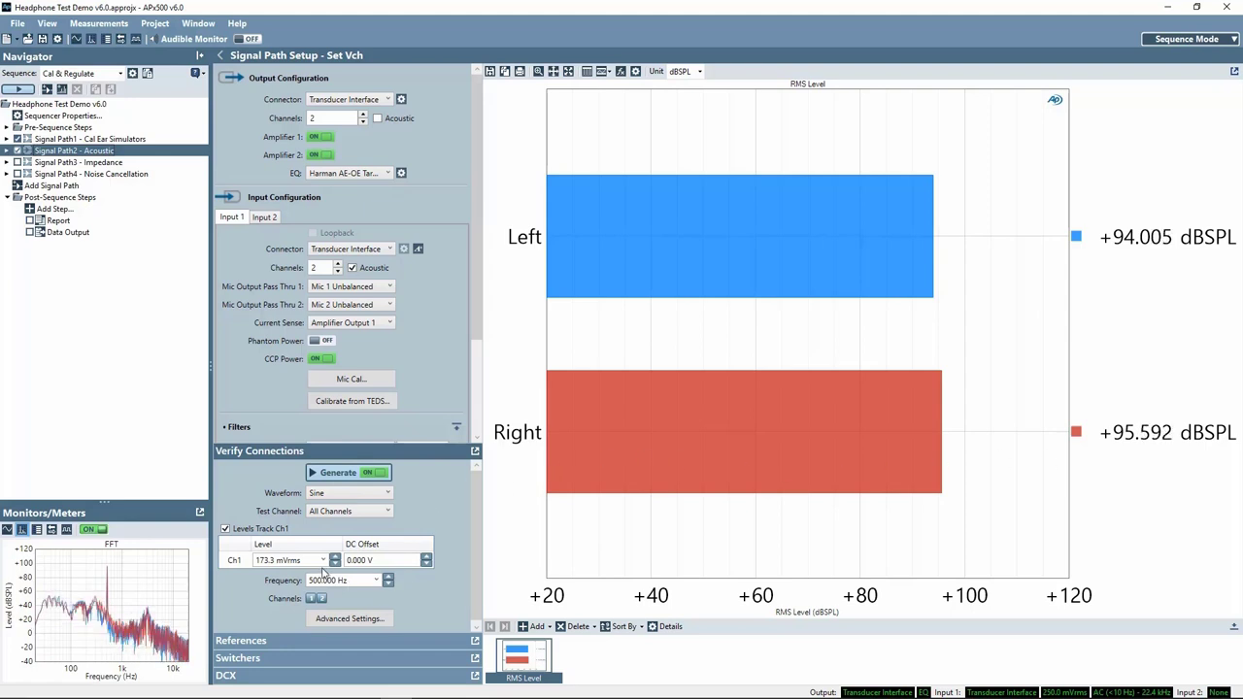
left_click(324, 561)
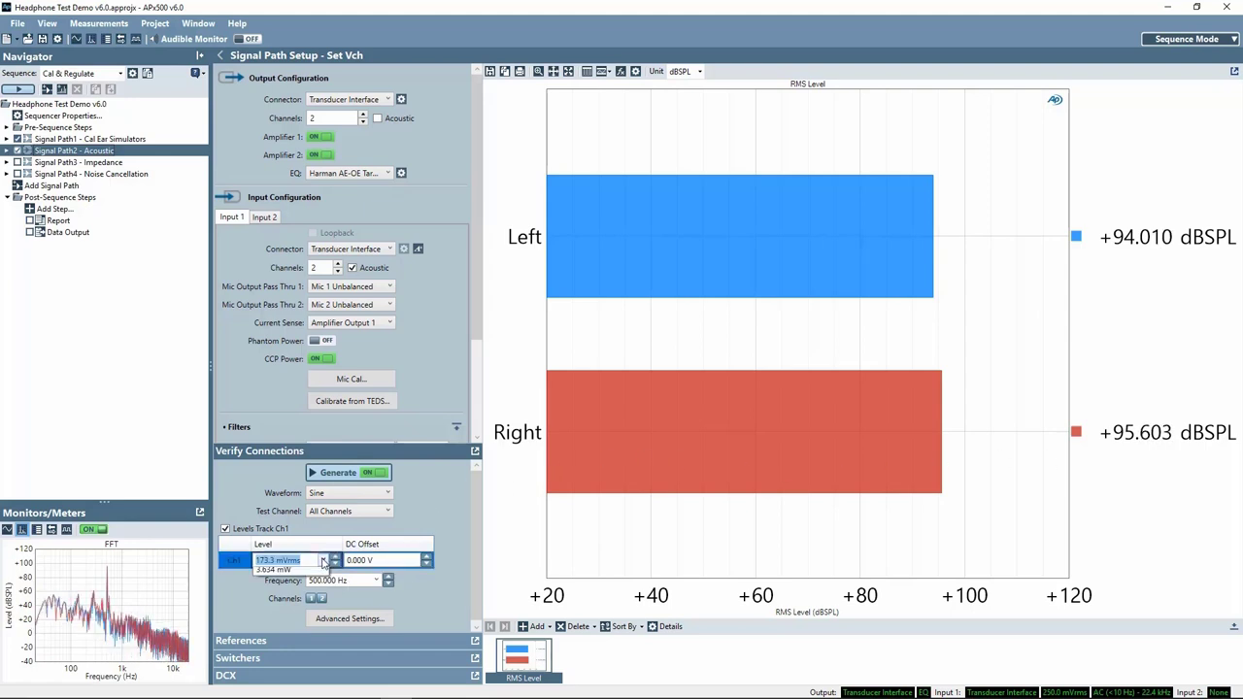
left_click(288, 640)
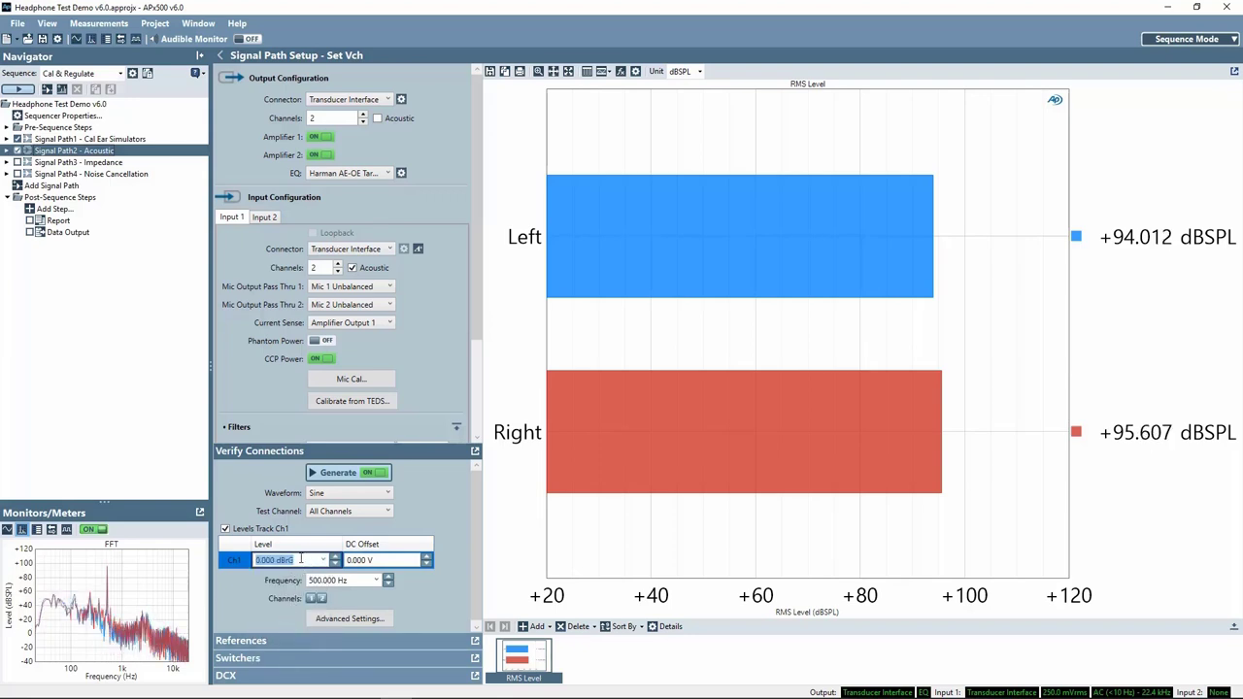
left_click(338, 472)
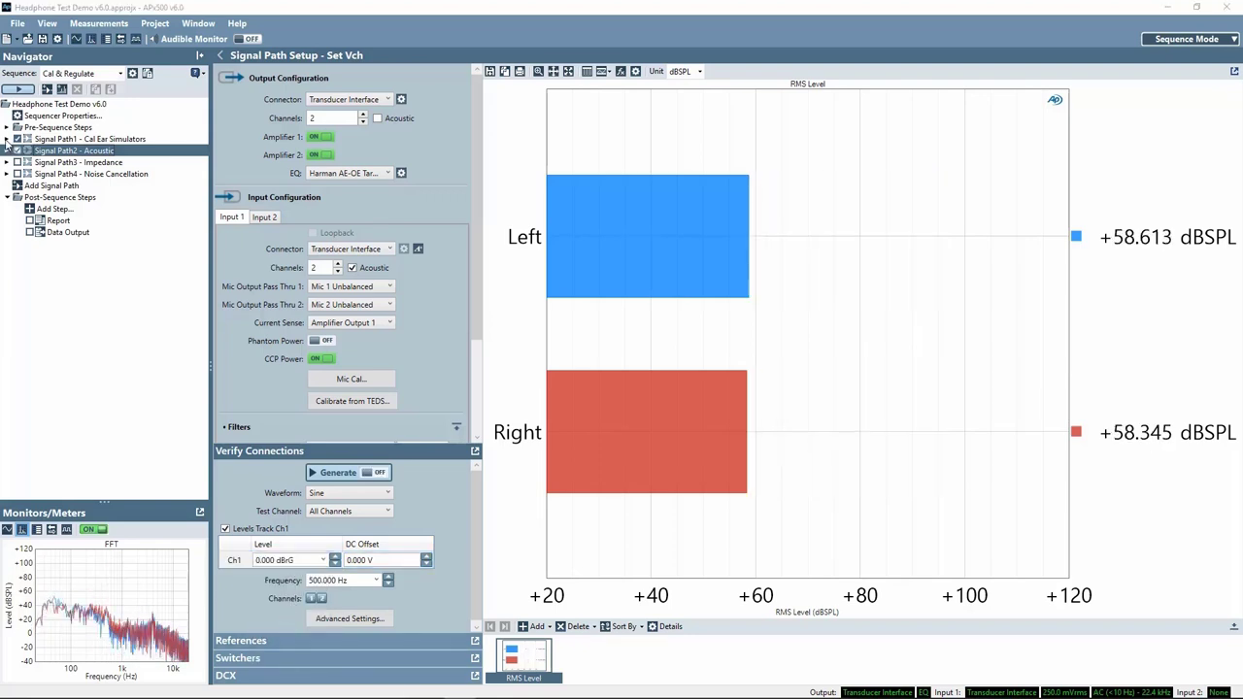
- Preview the acoustic connections prompt among the sequence steps of Signal Path1 - Cal Ear Simulators, leaving it unedited
left_click(6, 139)
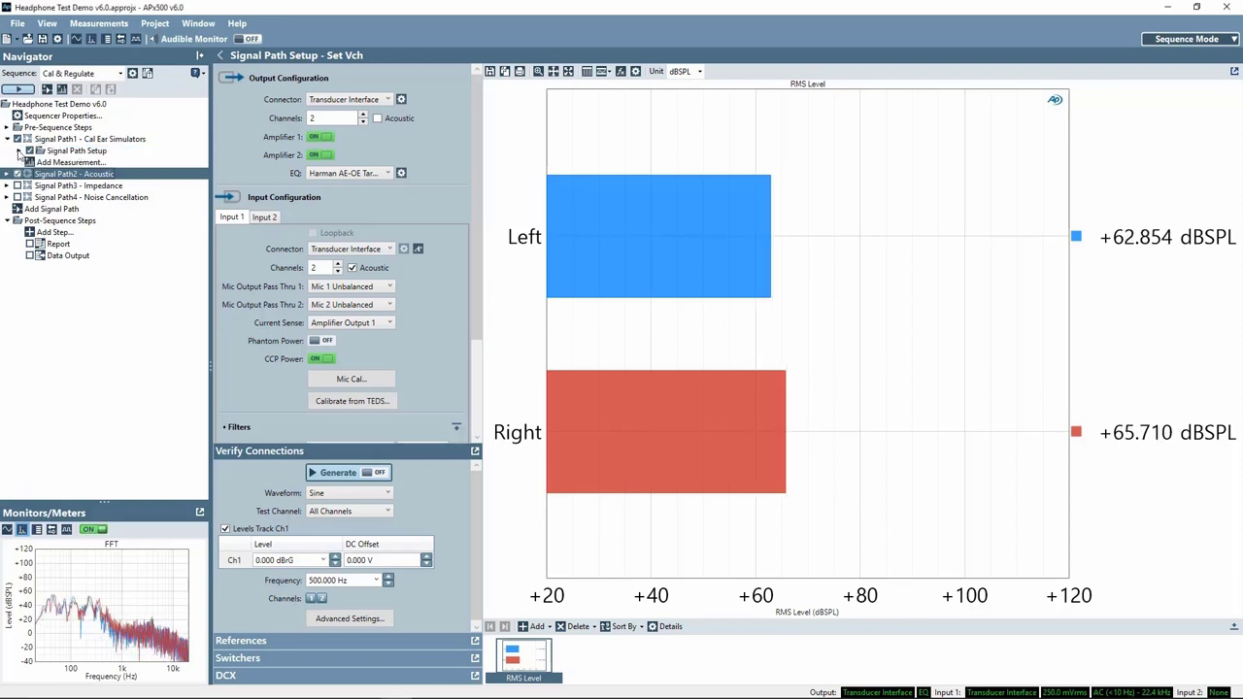
left_click(19, 150)
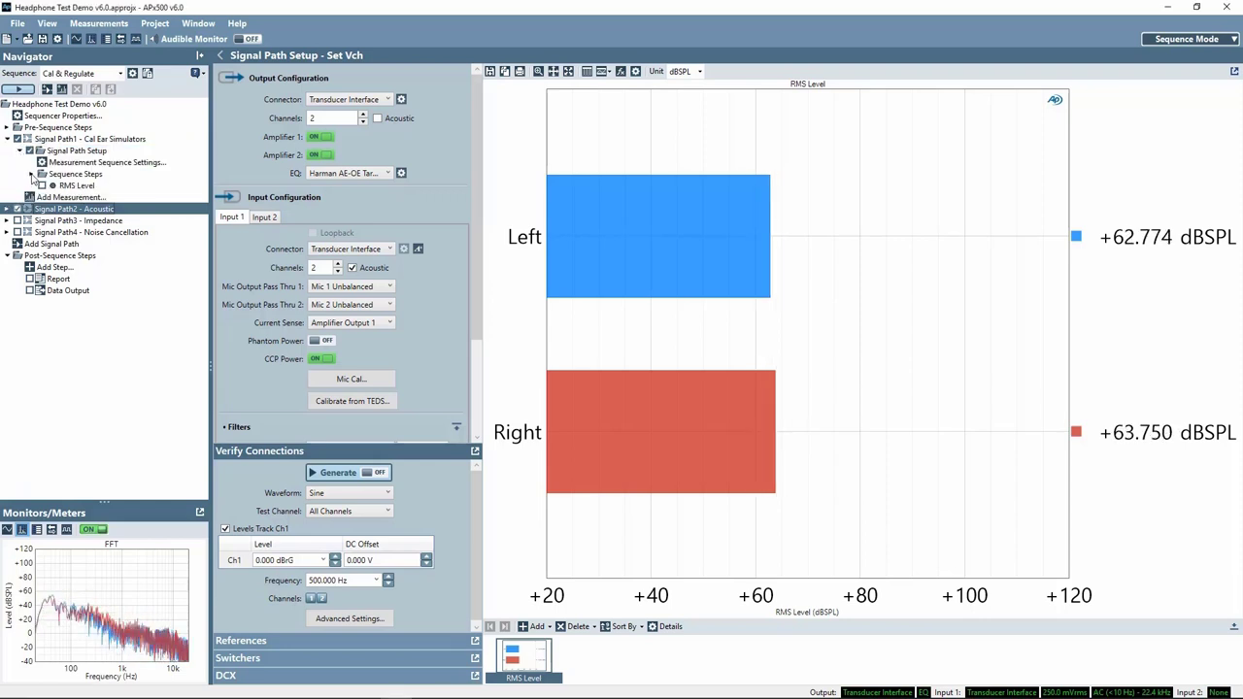
left_click(31, 175)
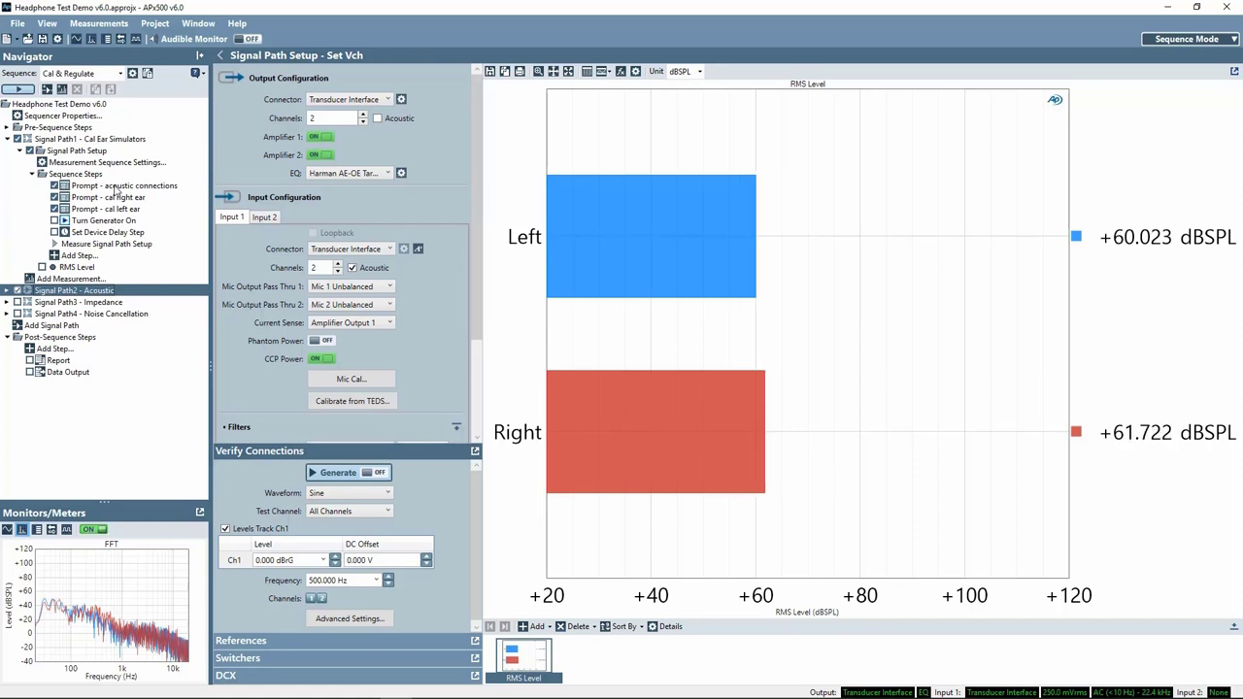
left_click(113, 186)
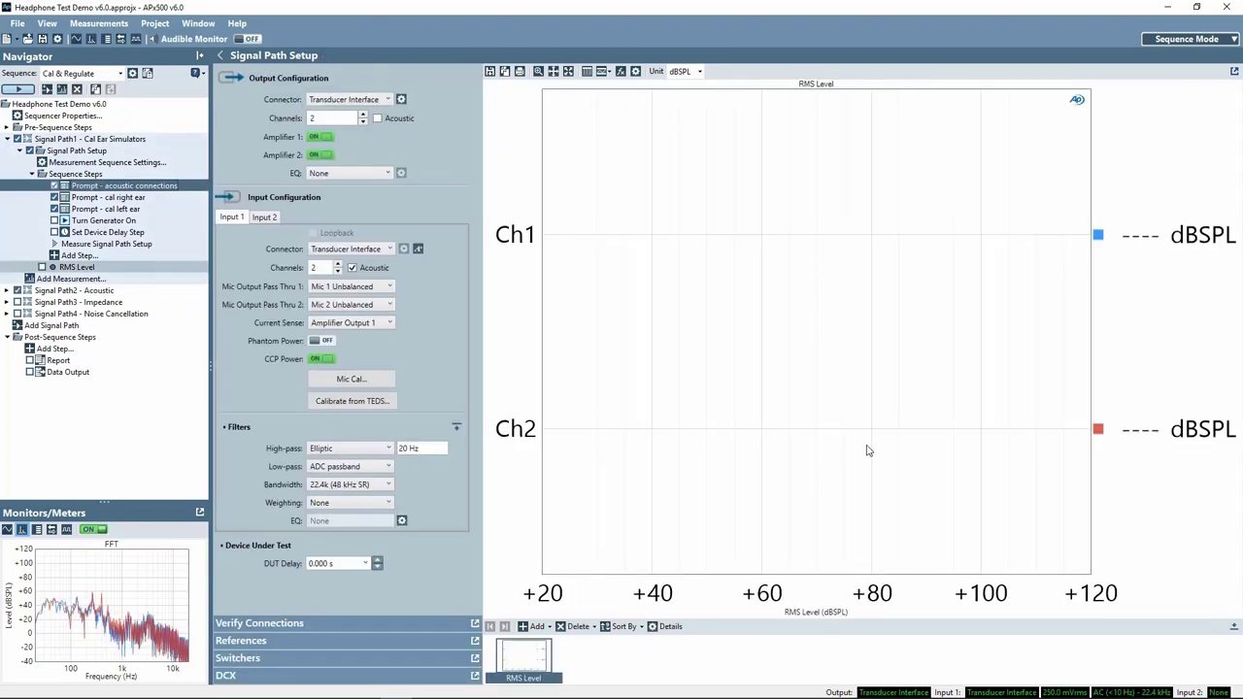
double_click(136, 187)
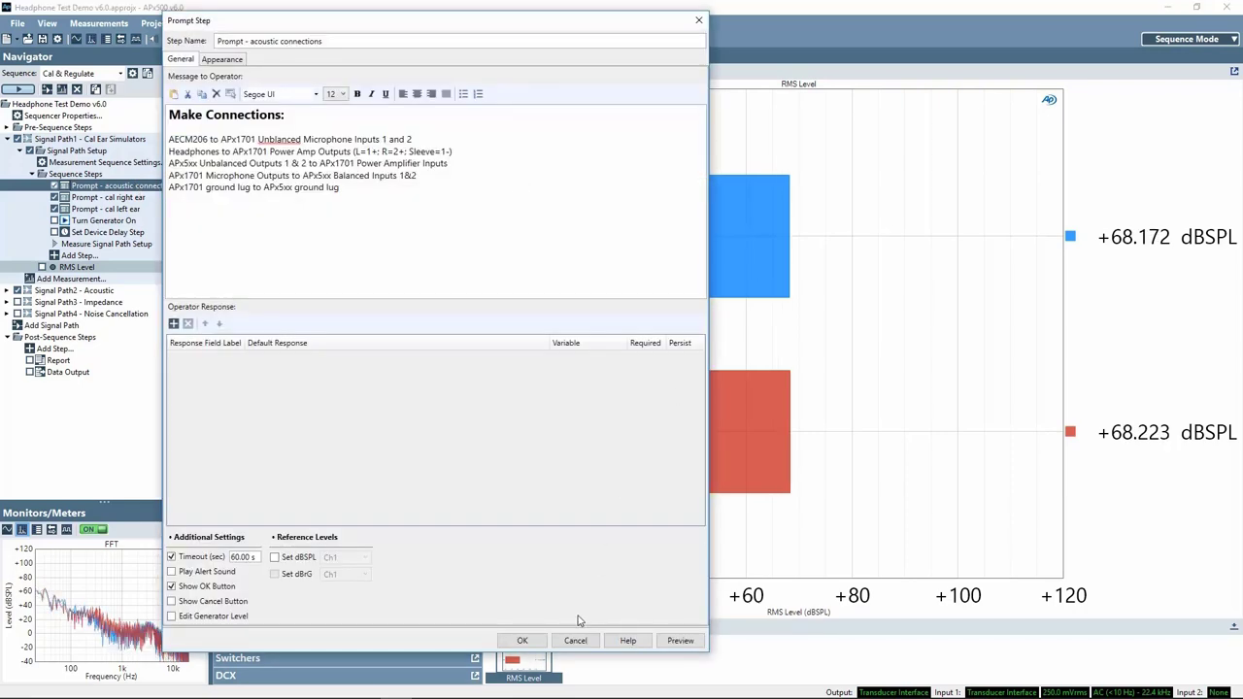
left_click(680, 641)
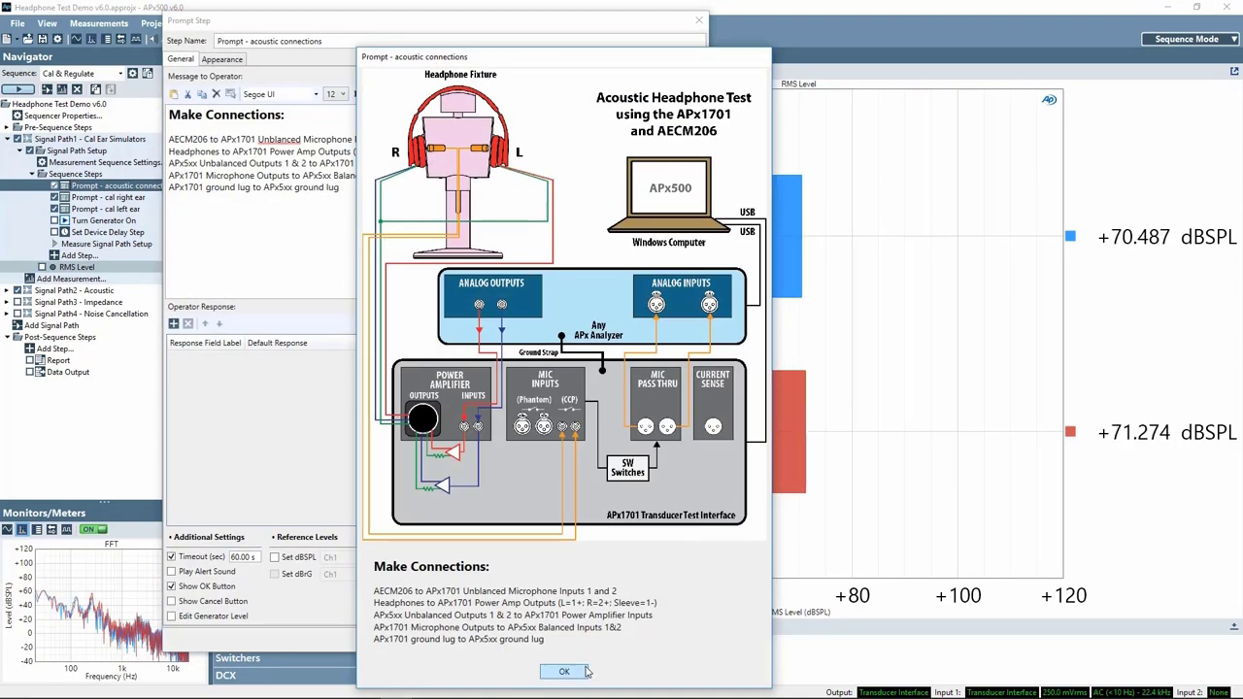
left_click(566, 672)
left_click(575, 641)
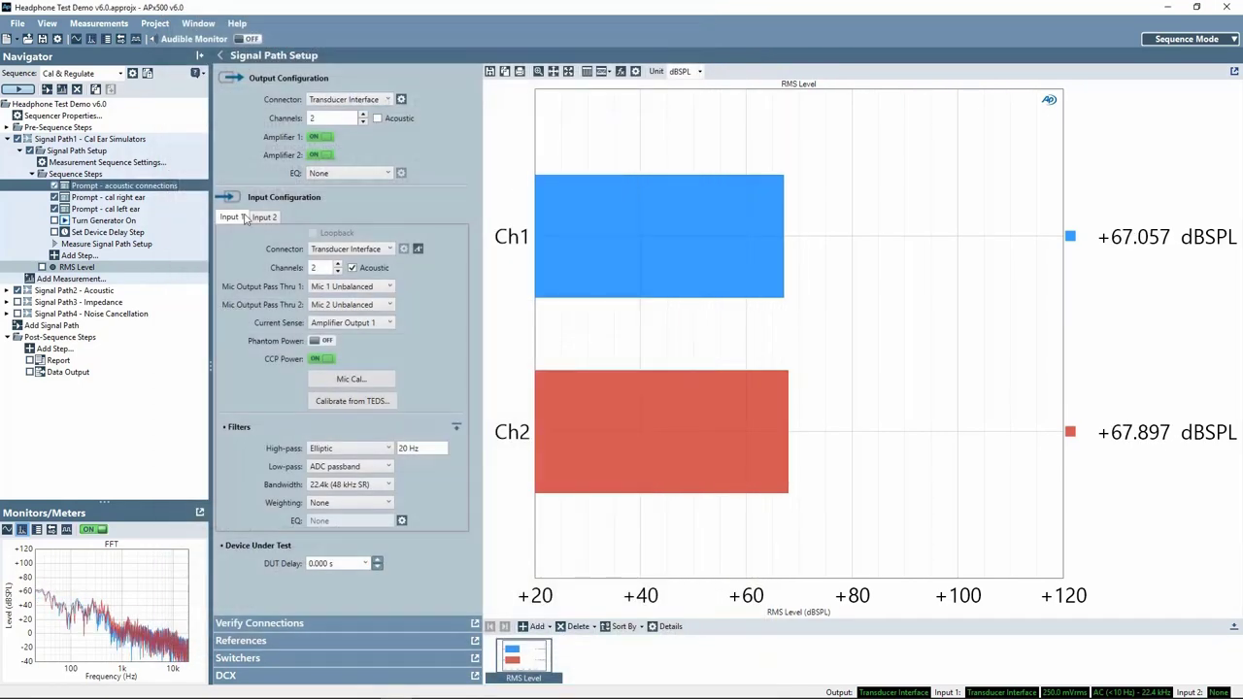
- Review and preview the right ear calibration prompt with its Ch2 dBSPL reference setting, without changing it
double_click(114, 199)
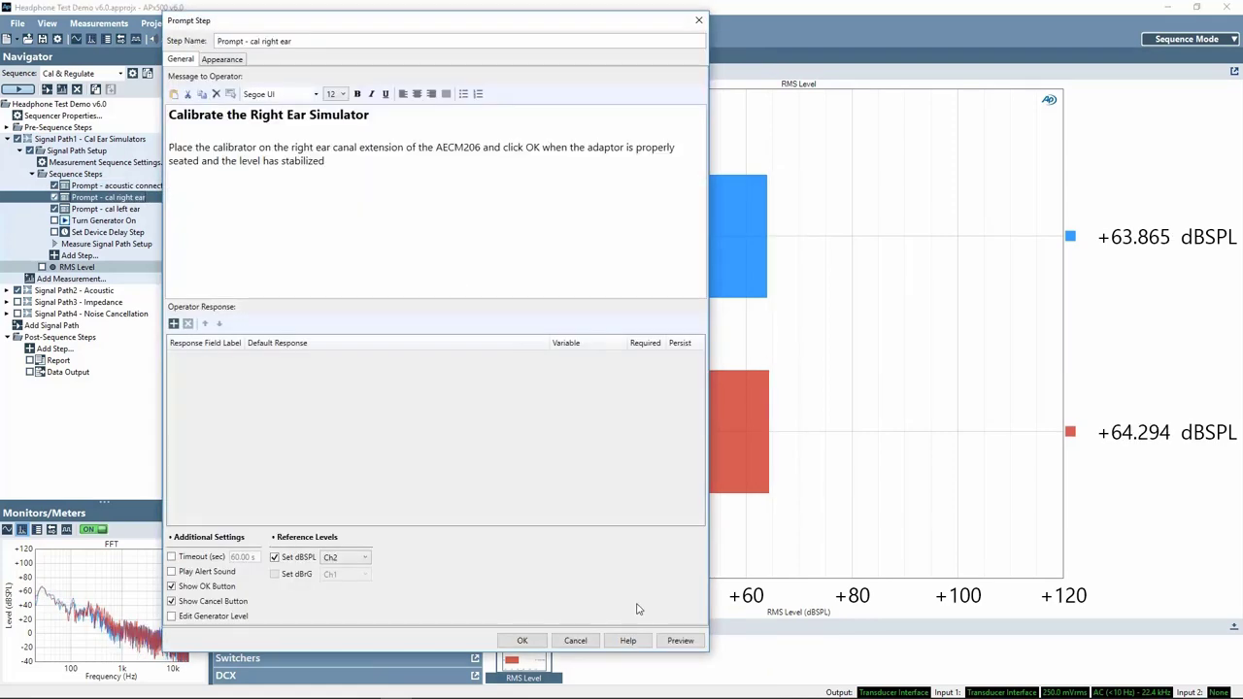
left_click(680, 640)
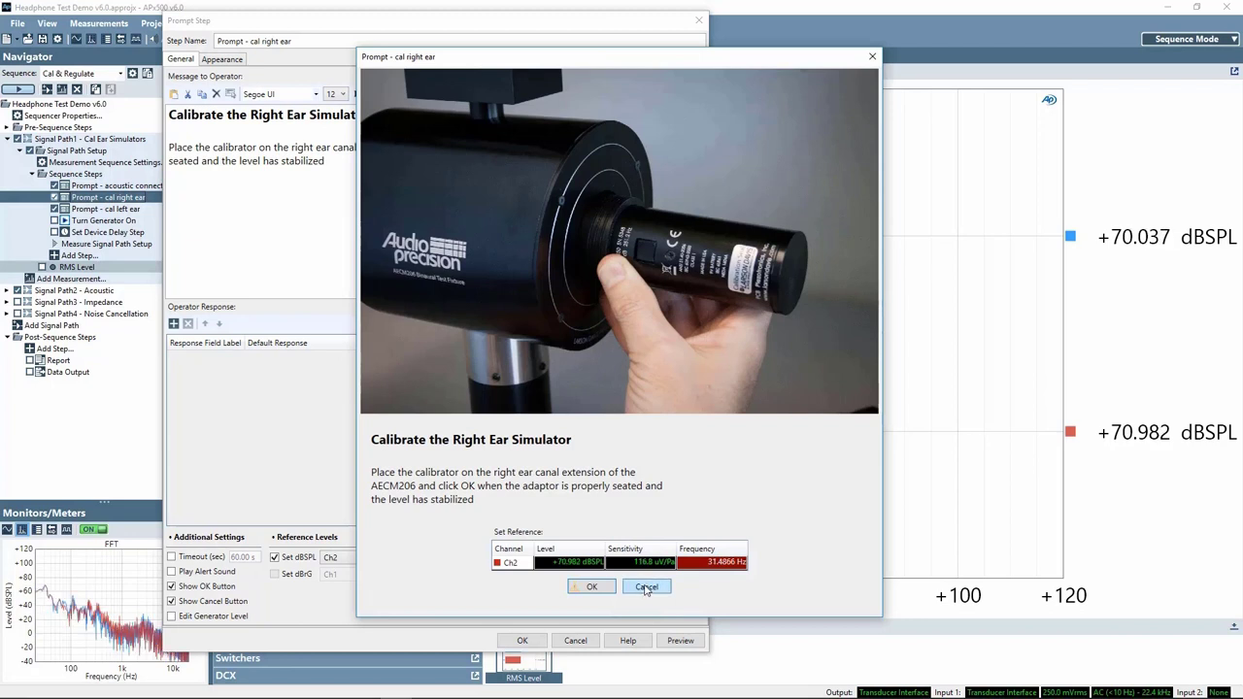
left_click(645, 587)
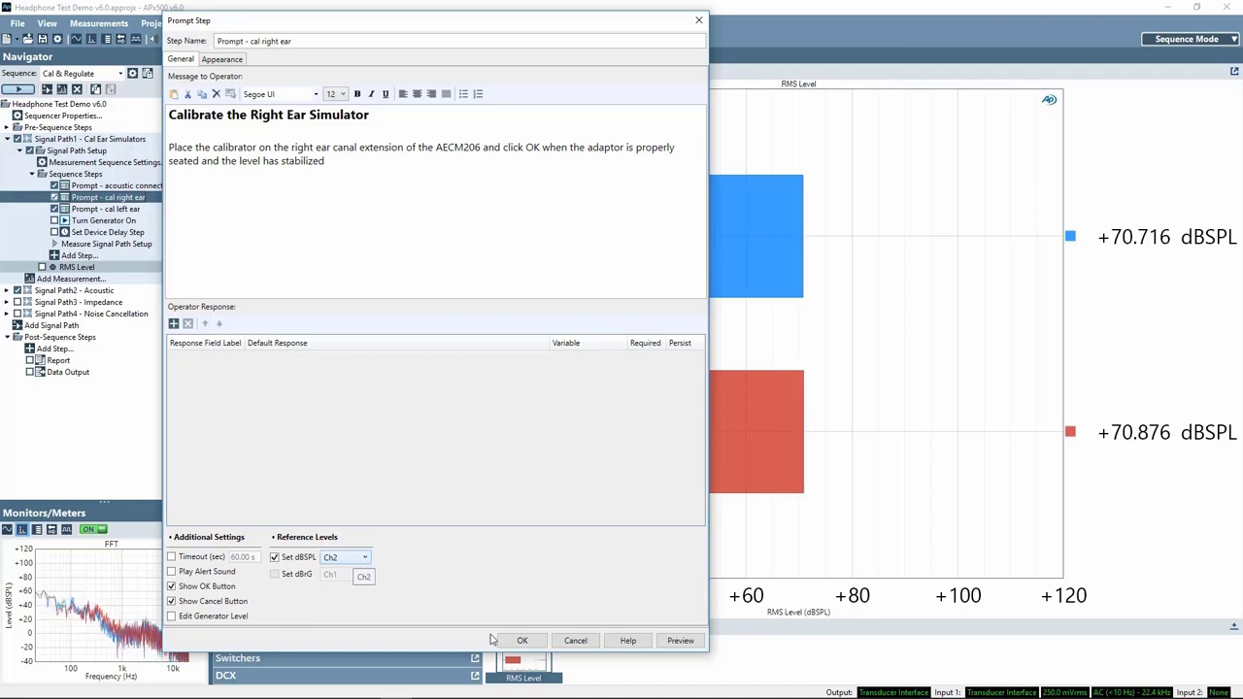
left_click(576, 642)
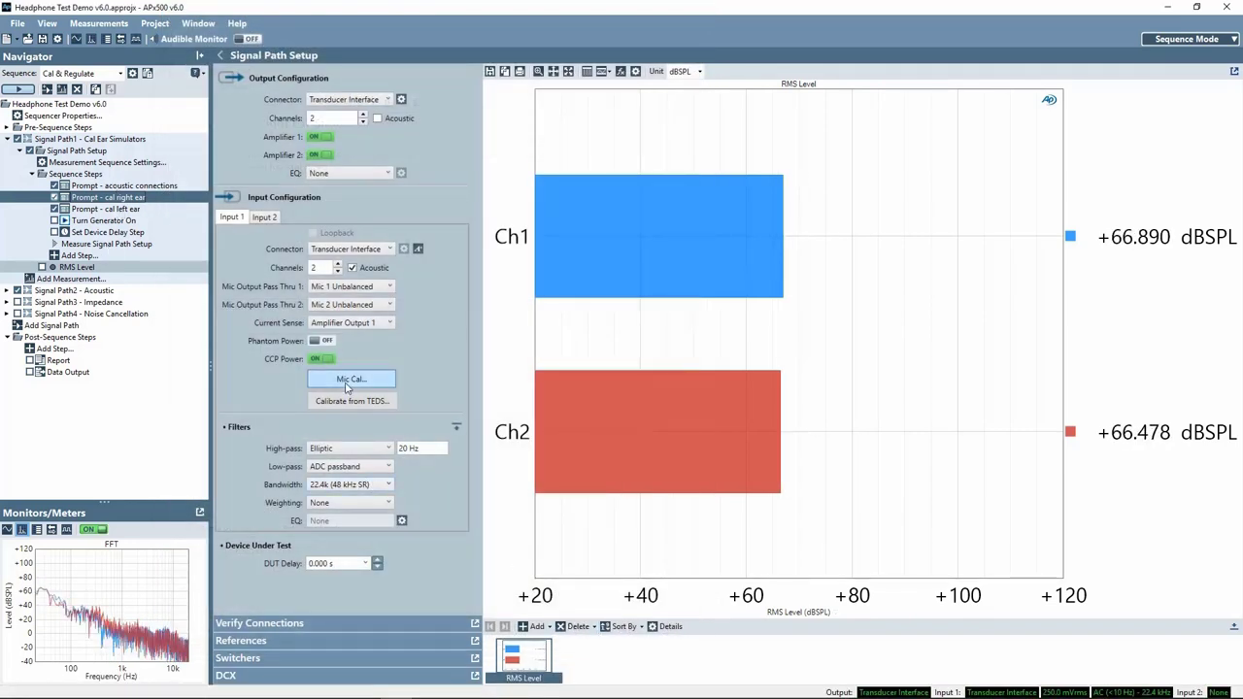
- In the microphone calibration settings, read the TEDS data from Mic 1 Unbalanced and apply its sensitivity to Ch1
left_click(341, 380)
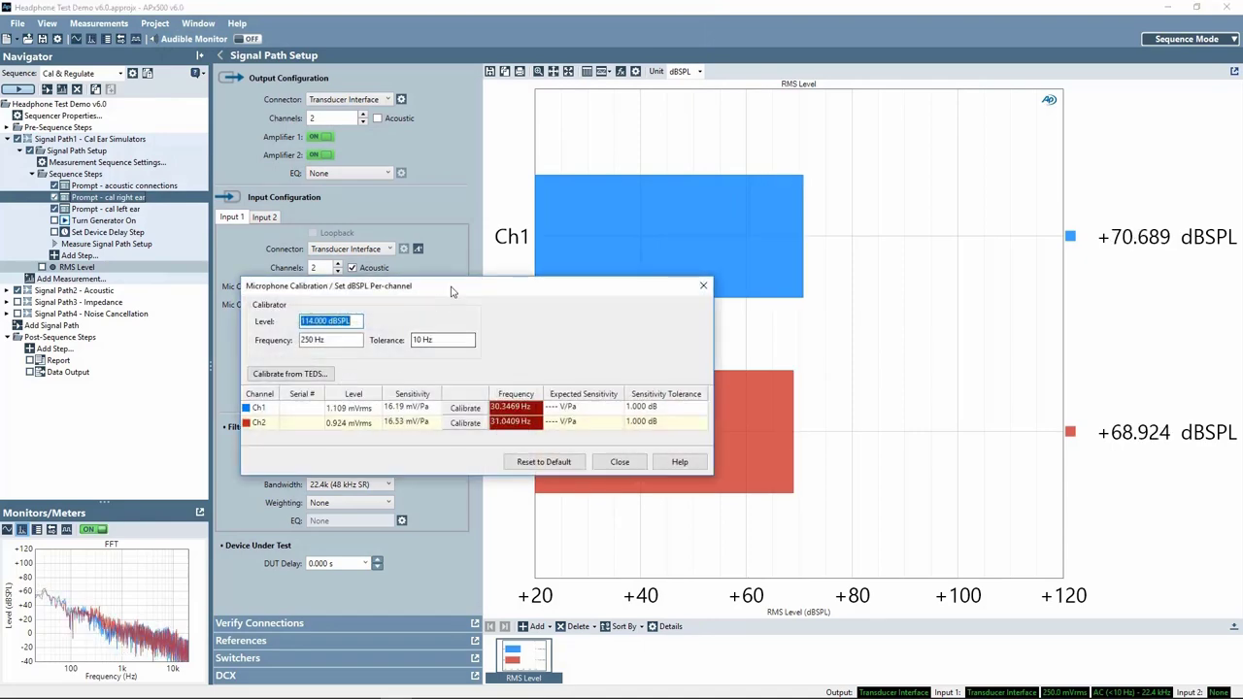
left_click_drag(446, 283, 546, 164)
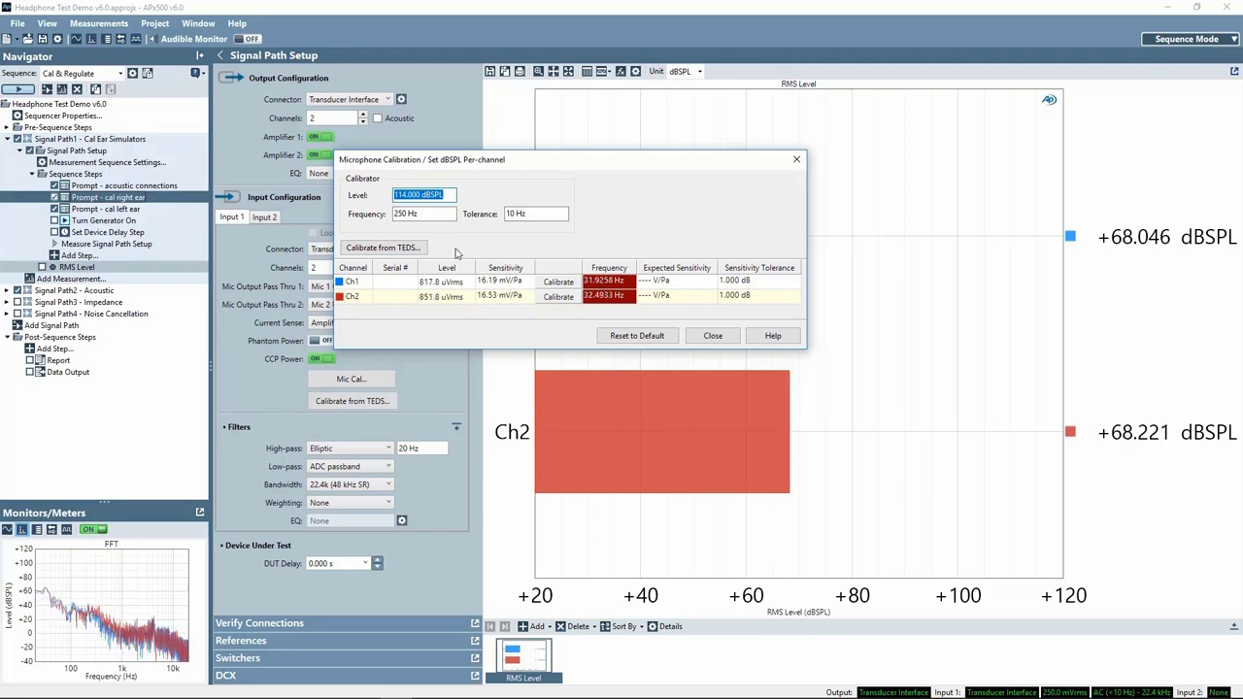
left_click(384, 248)
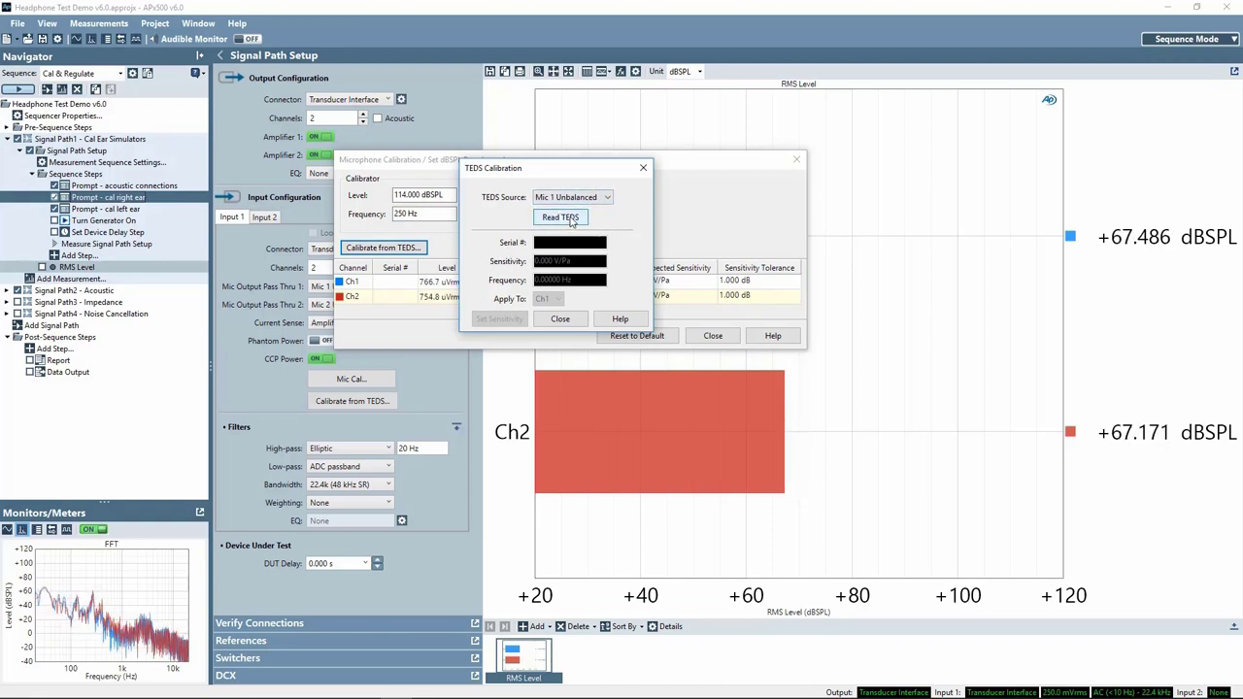
left_click(571, 218)
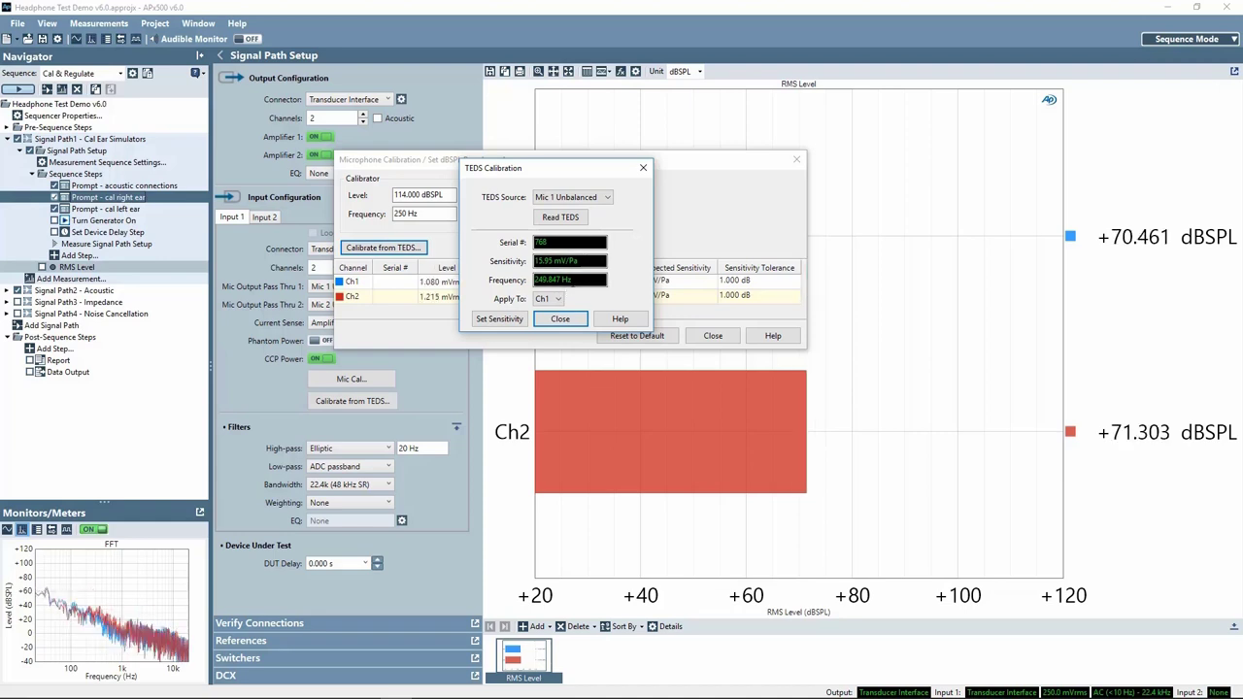
left_click(549, 299)
left_click(551, 300)
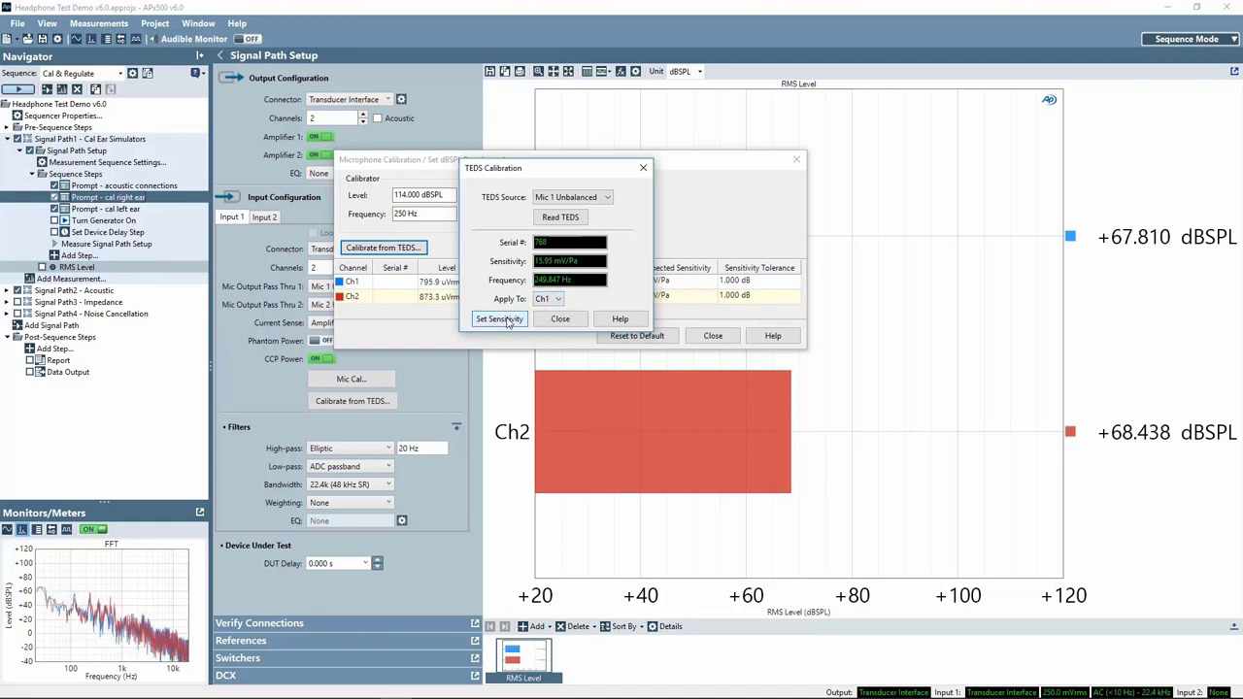
left_click(499, 319)
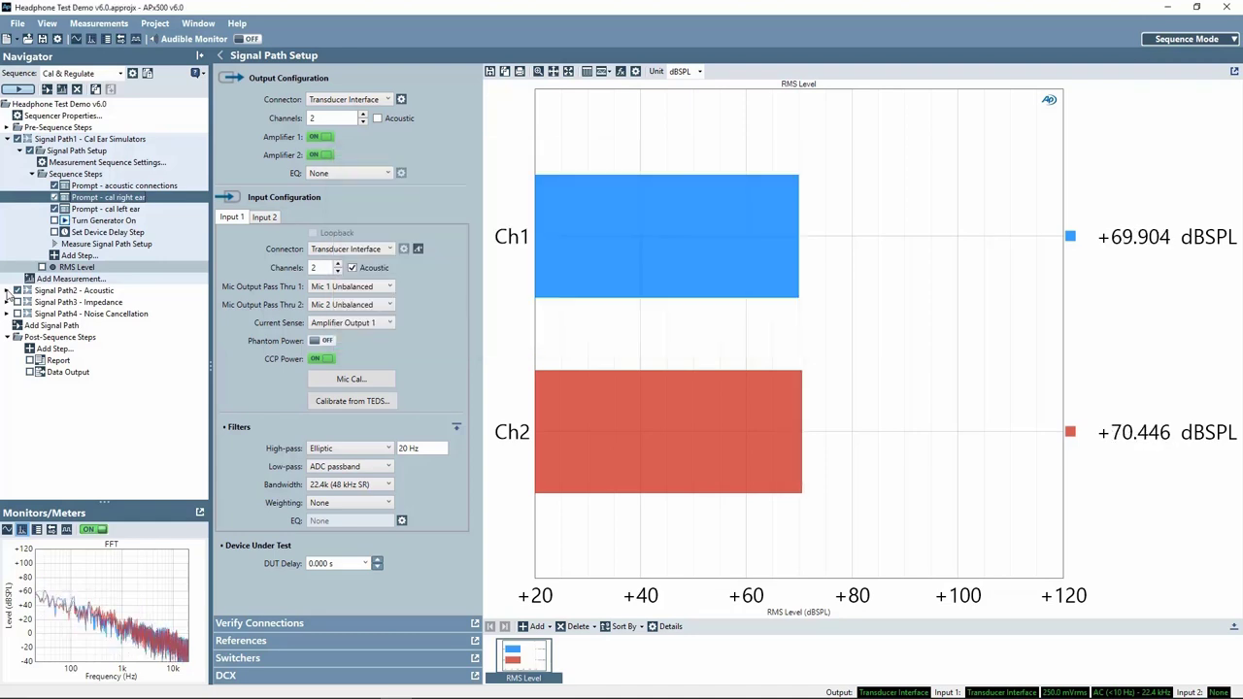
- Review the measurement sequence settings of Signal Path Setup - Set Vch under Signal Path2 - Acoustic, including the Auto Set Generator Level option
left_click(7, 290)
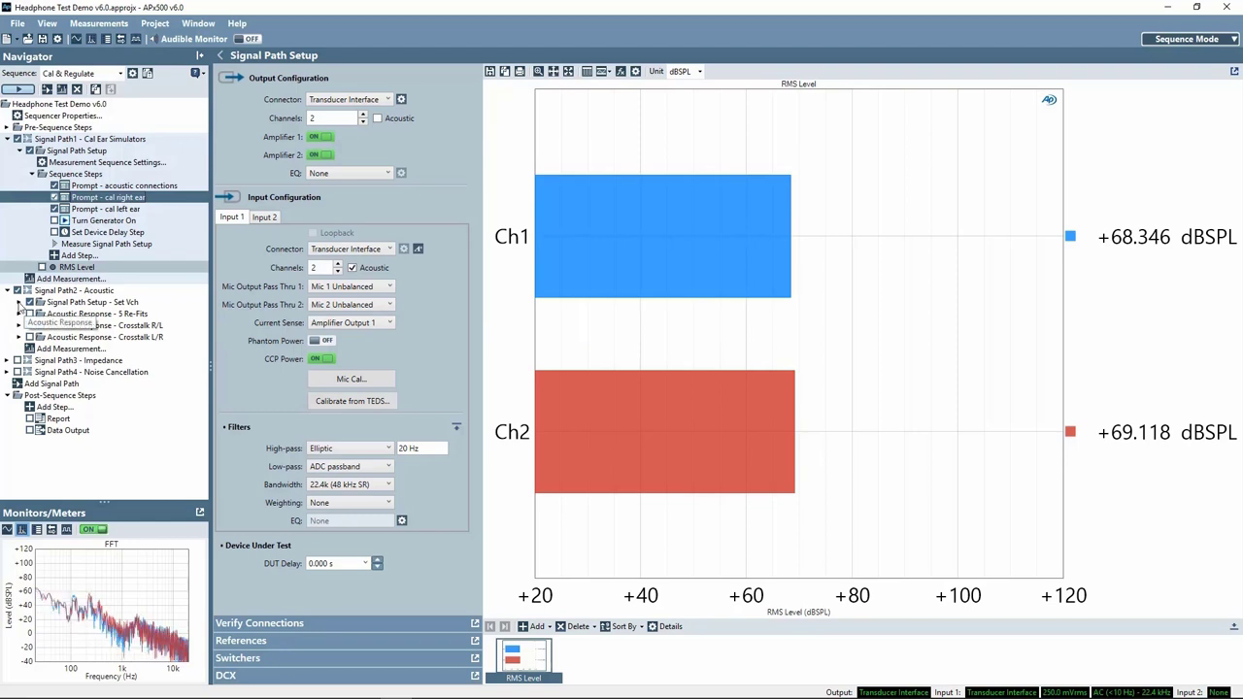
left_click(19, 303)
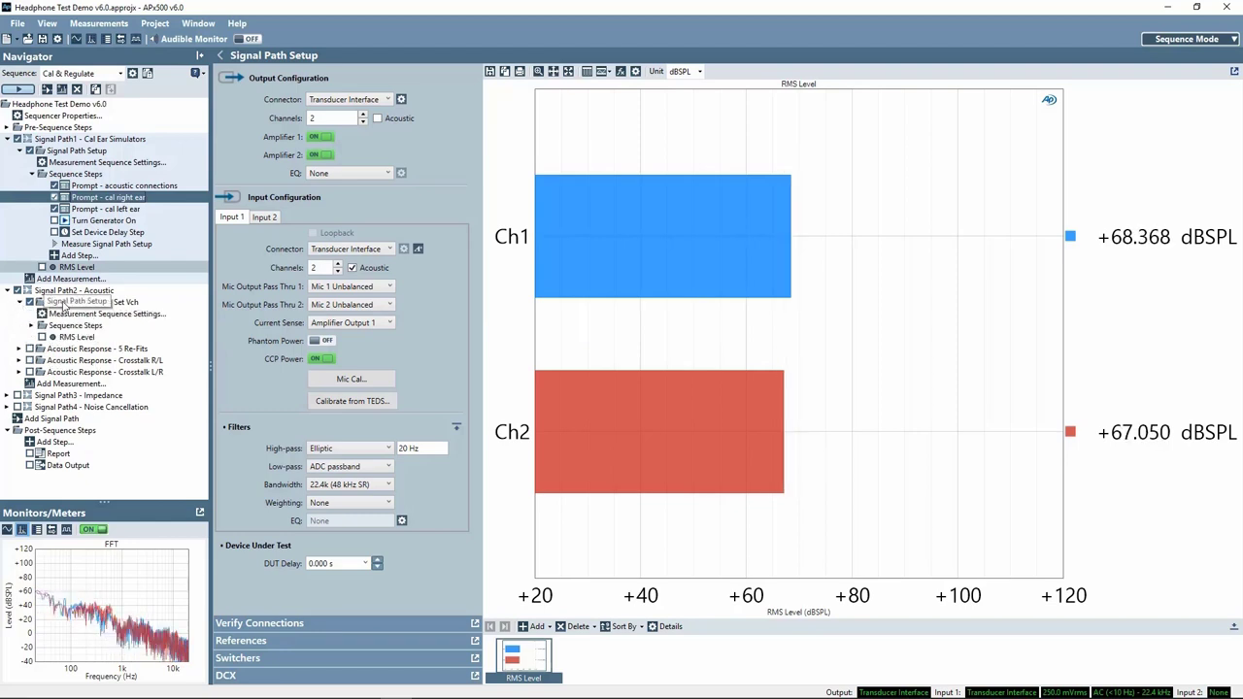
left_click(61, 331)
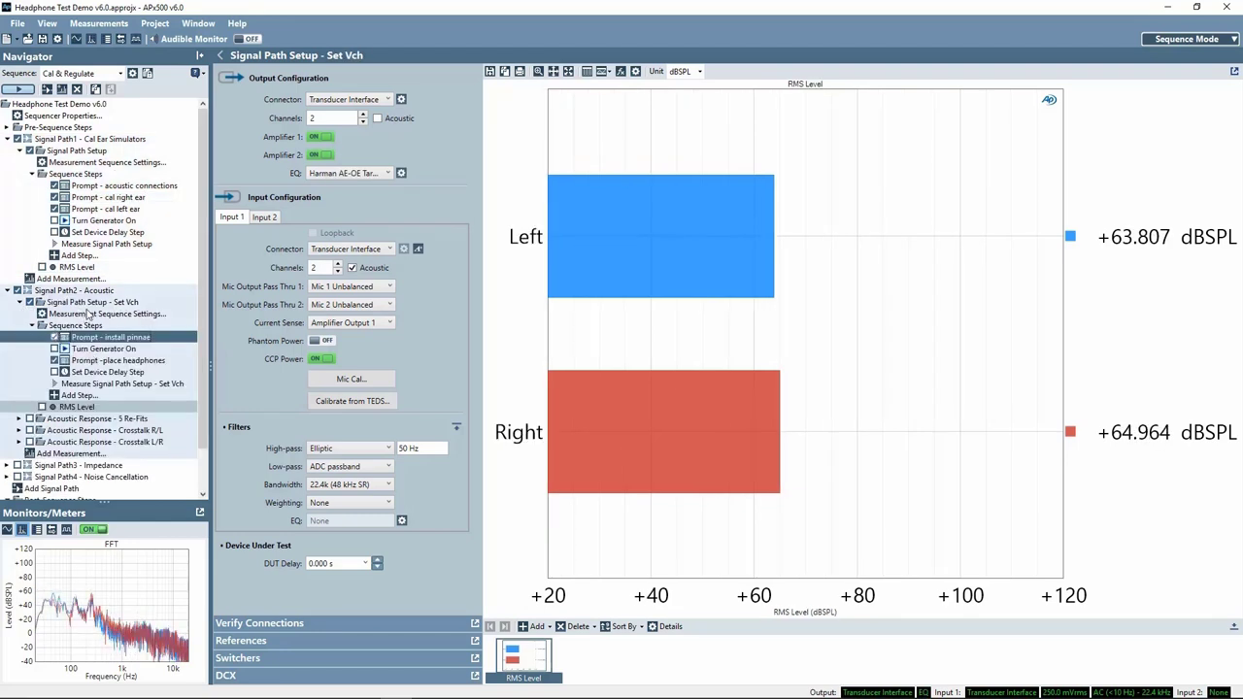
double_click(94, 314)
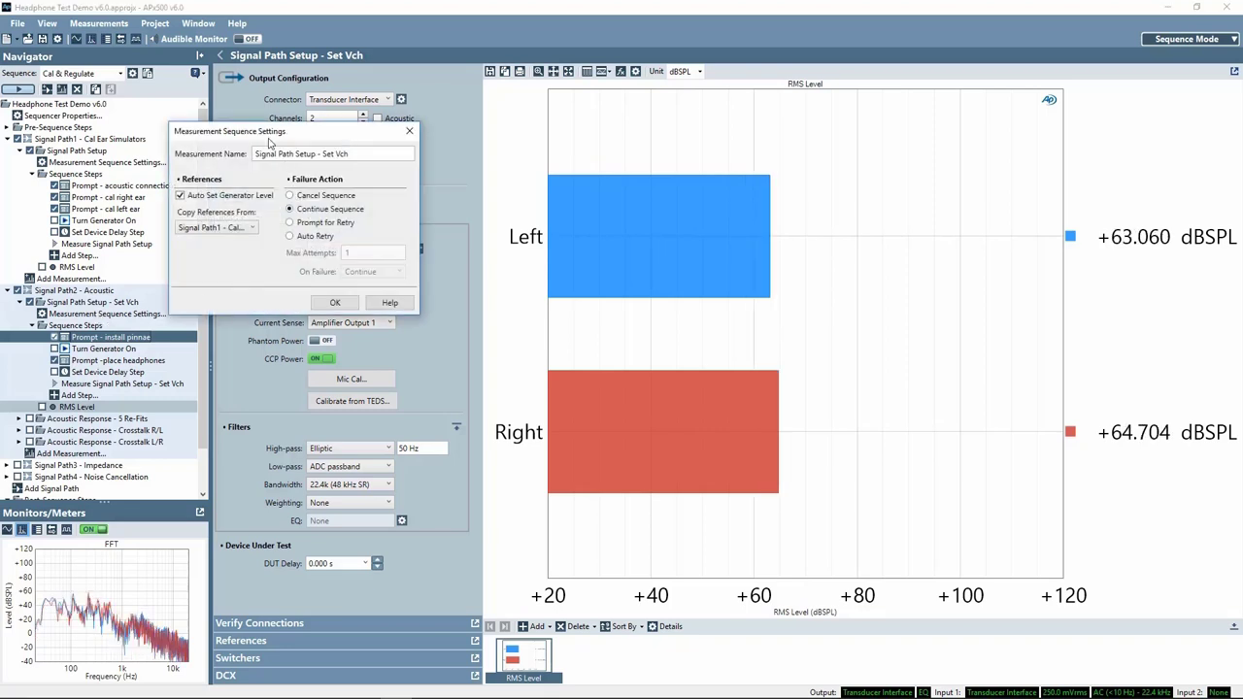
left_click_drag(269, 139, 357, 135)
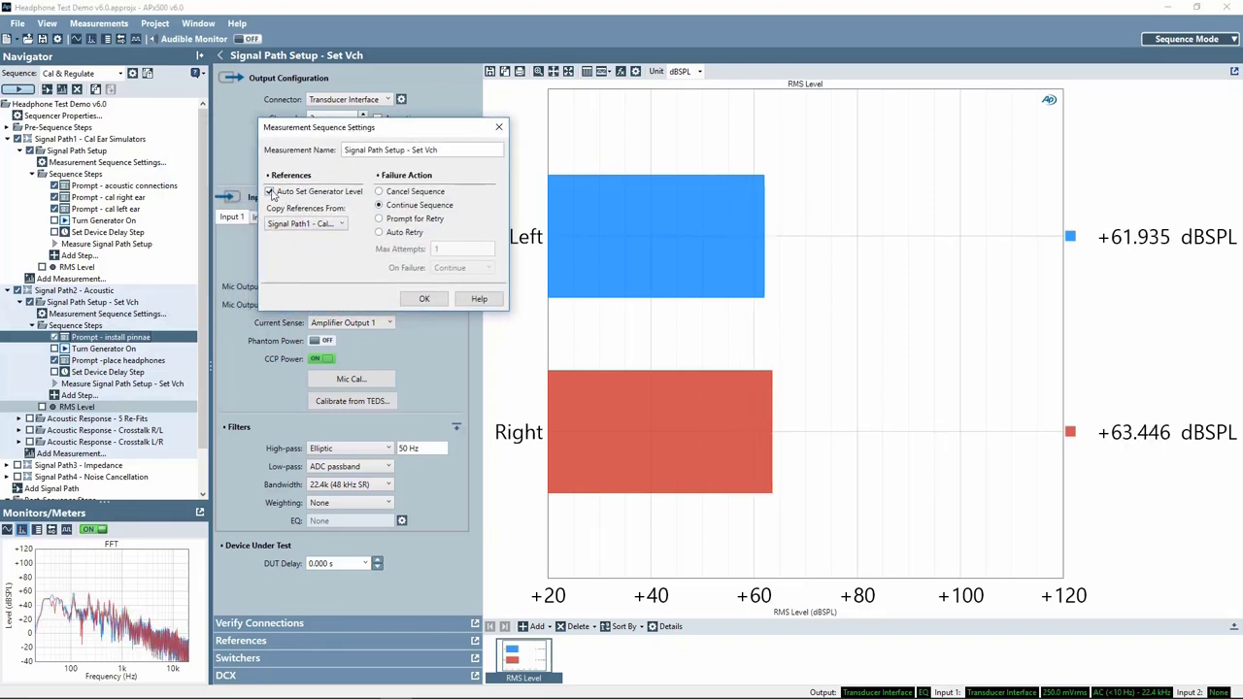
left_click(271, 192)
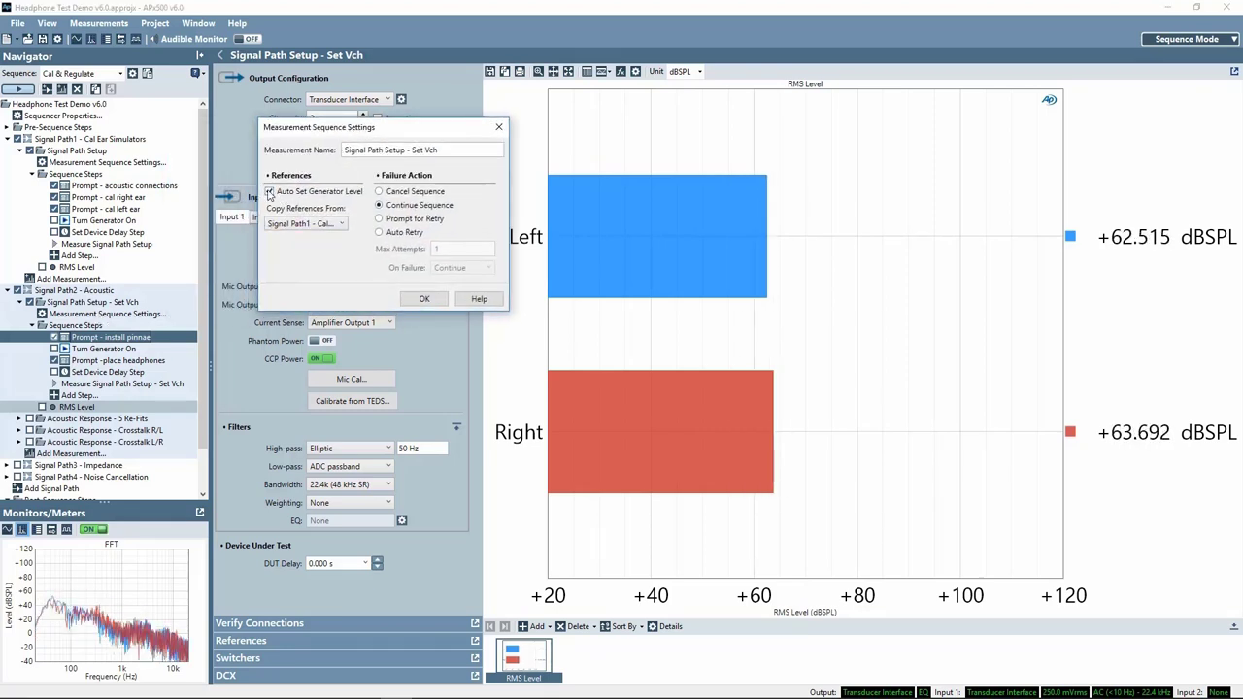
left_click(431, 301)
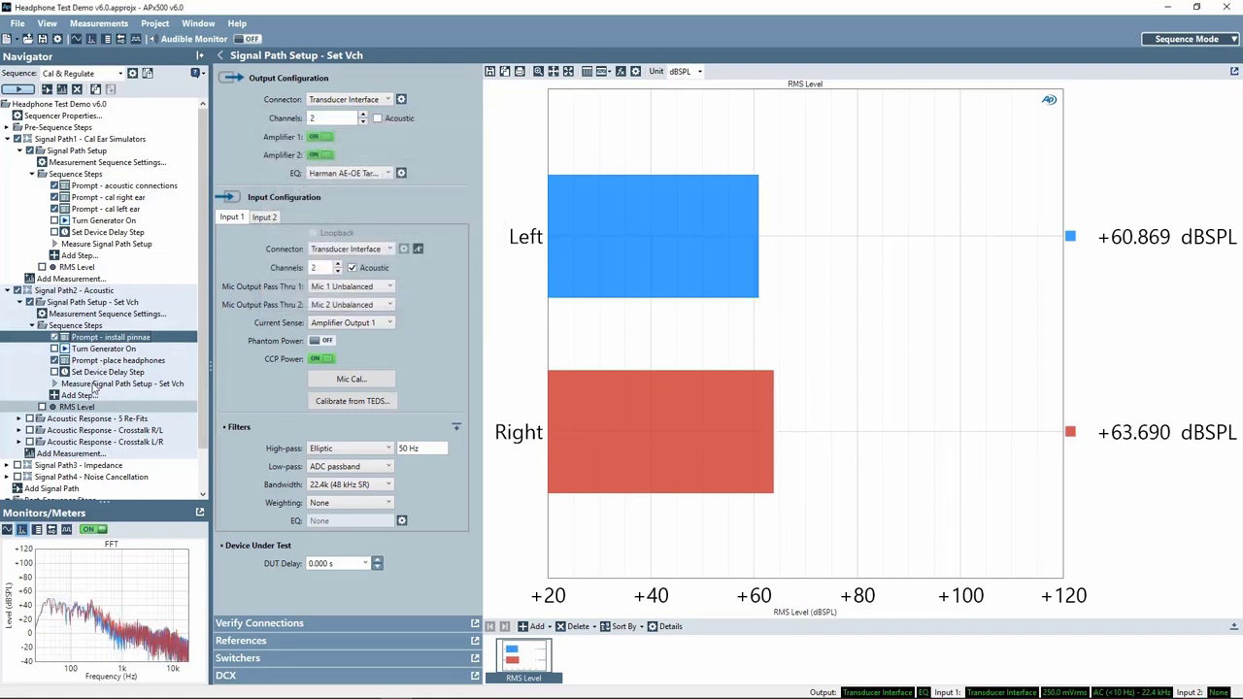
- Examine the automatic generator level settings in the output references of Set Vch, then close them without starting a regulation
left_click(365, 641)
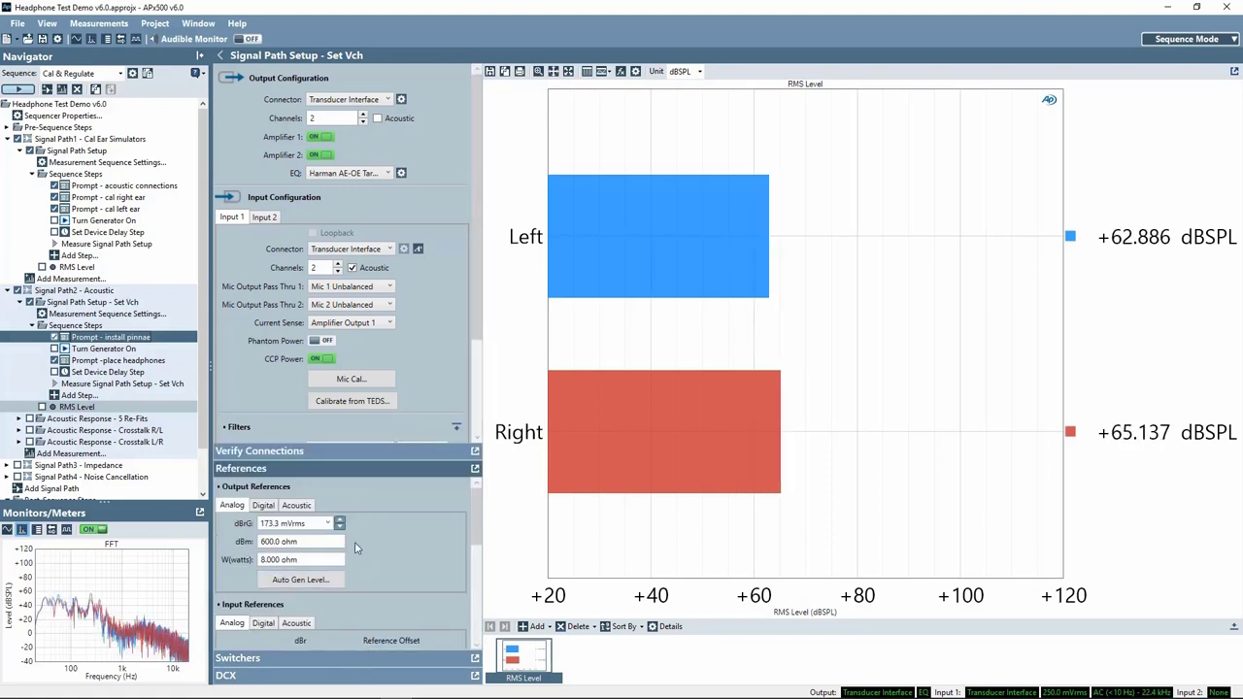
left_click(303, 579)
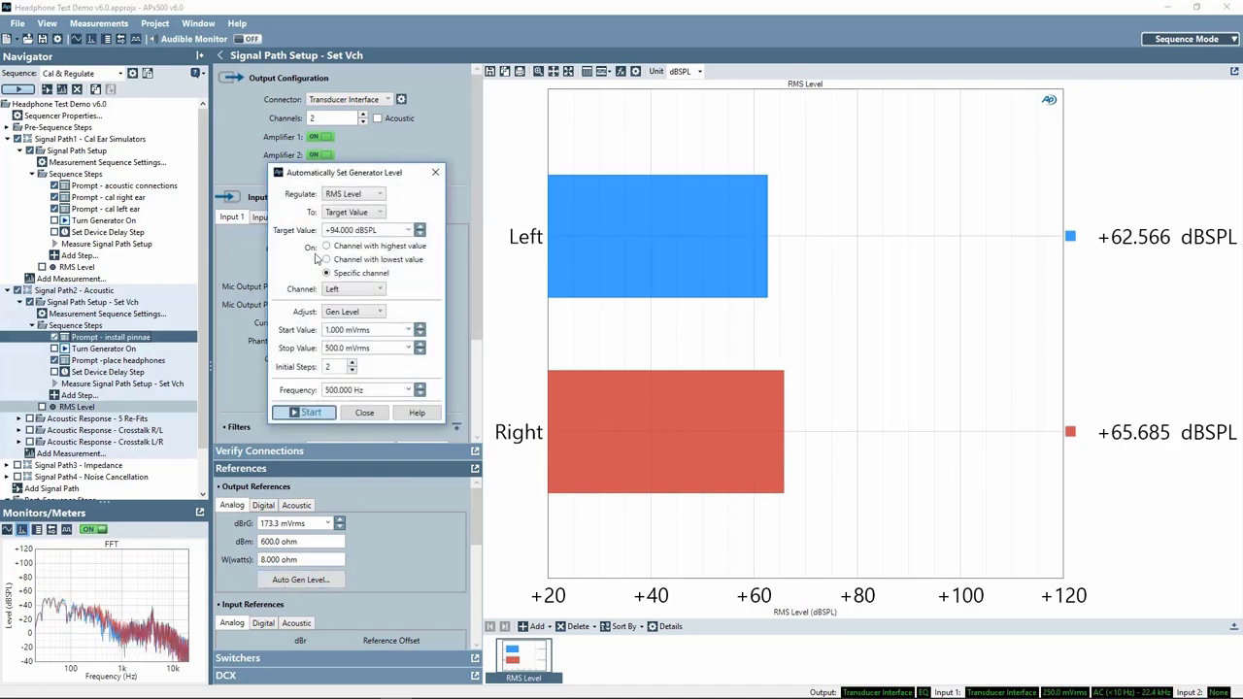
left_click_drag(355, 172, 354, 150)
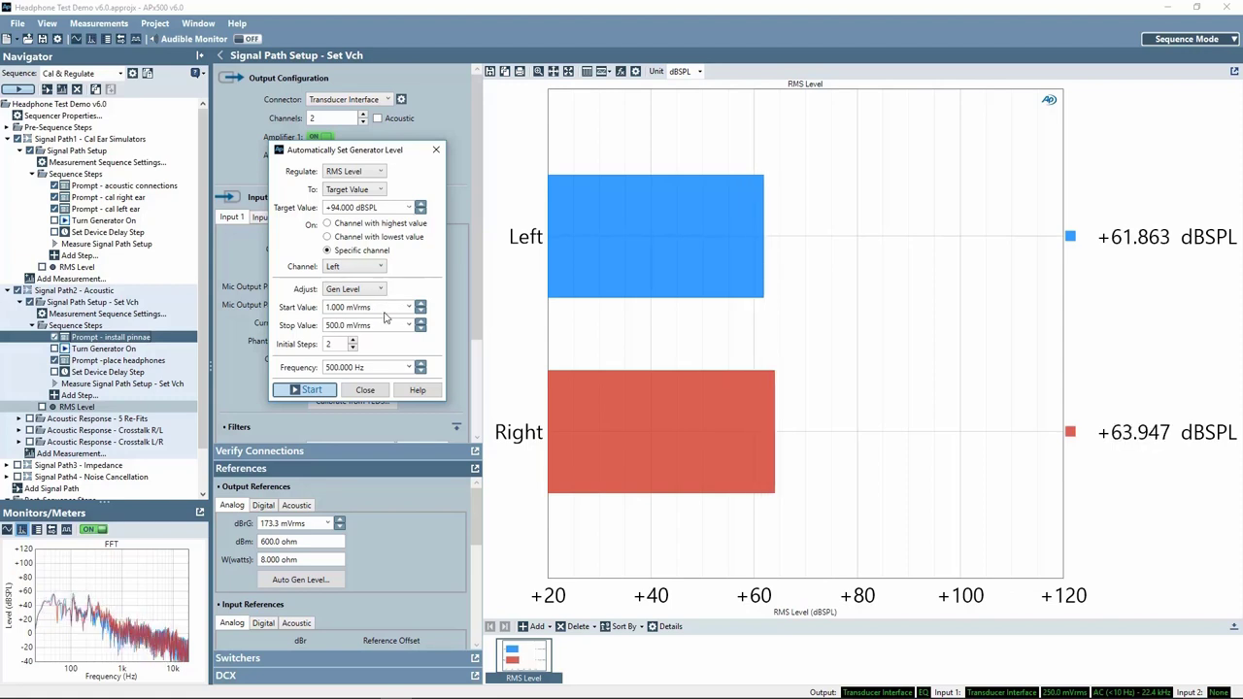
left_click(365, 389)
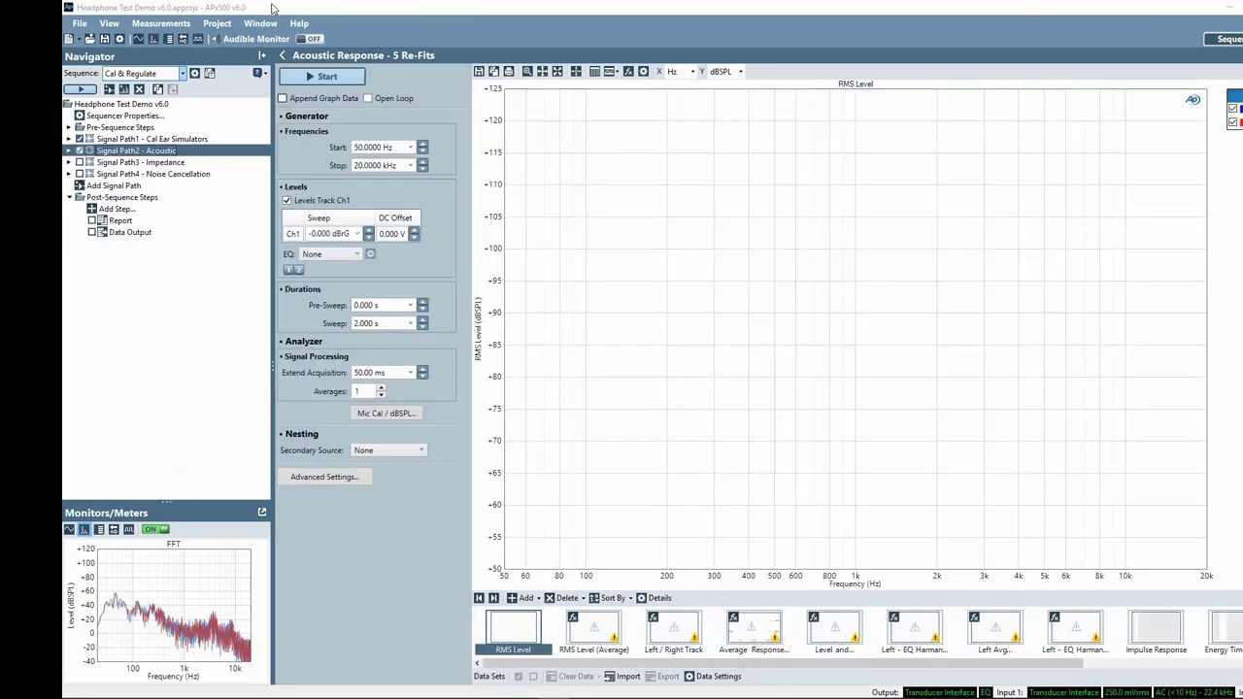
- Run the Acoustic Msmts sequence, acknowledging the headphone placement prompt and each replacement prompt until all five fits are measured
left_click(182, 73)
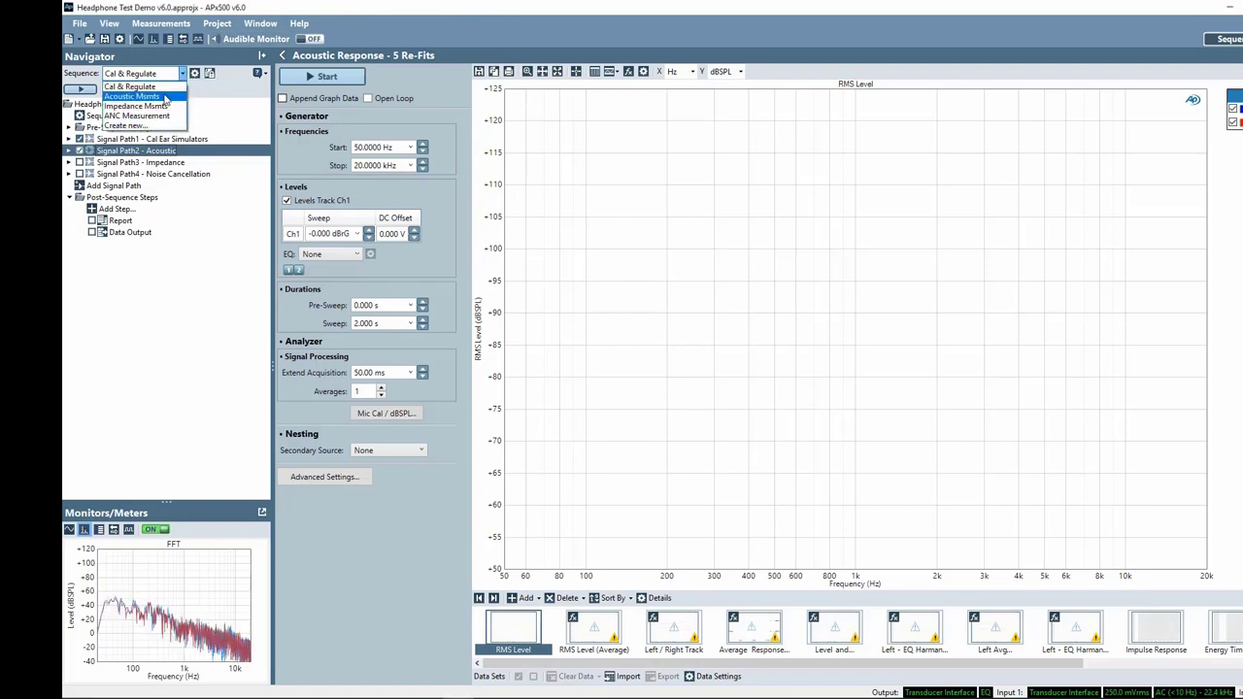
left_click(165, 97)
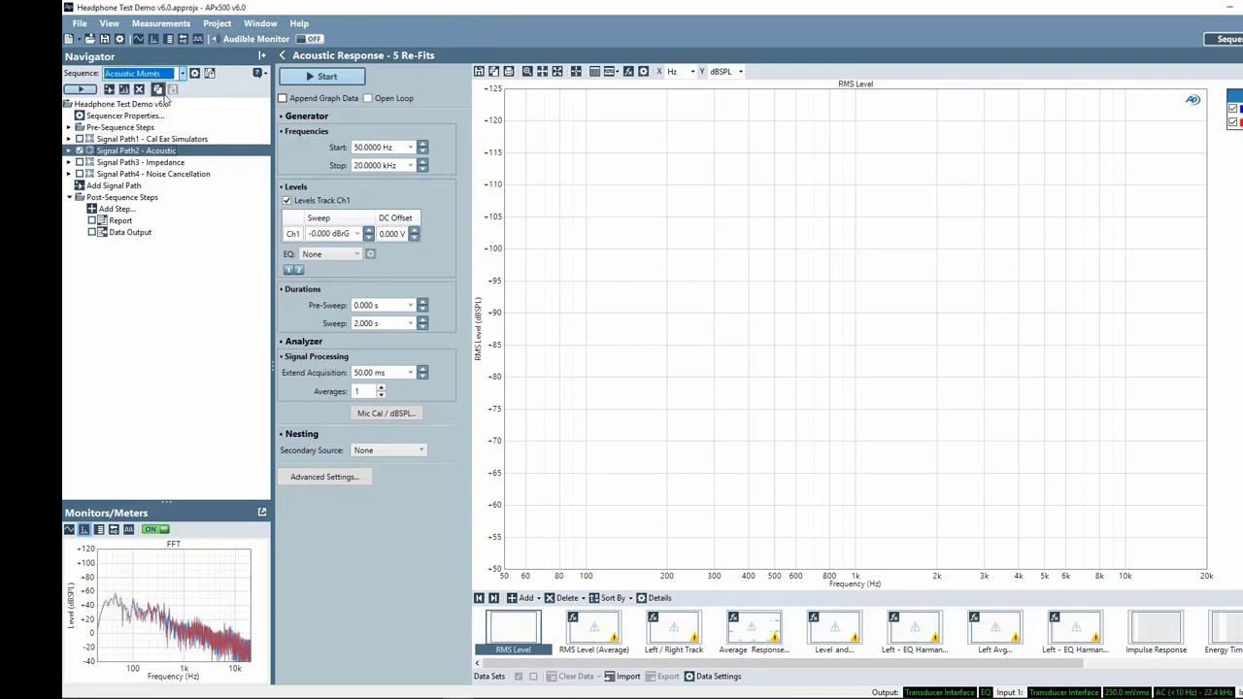
left_click(83, 90)
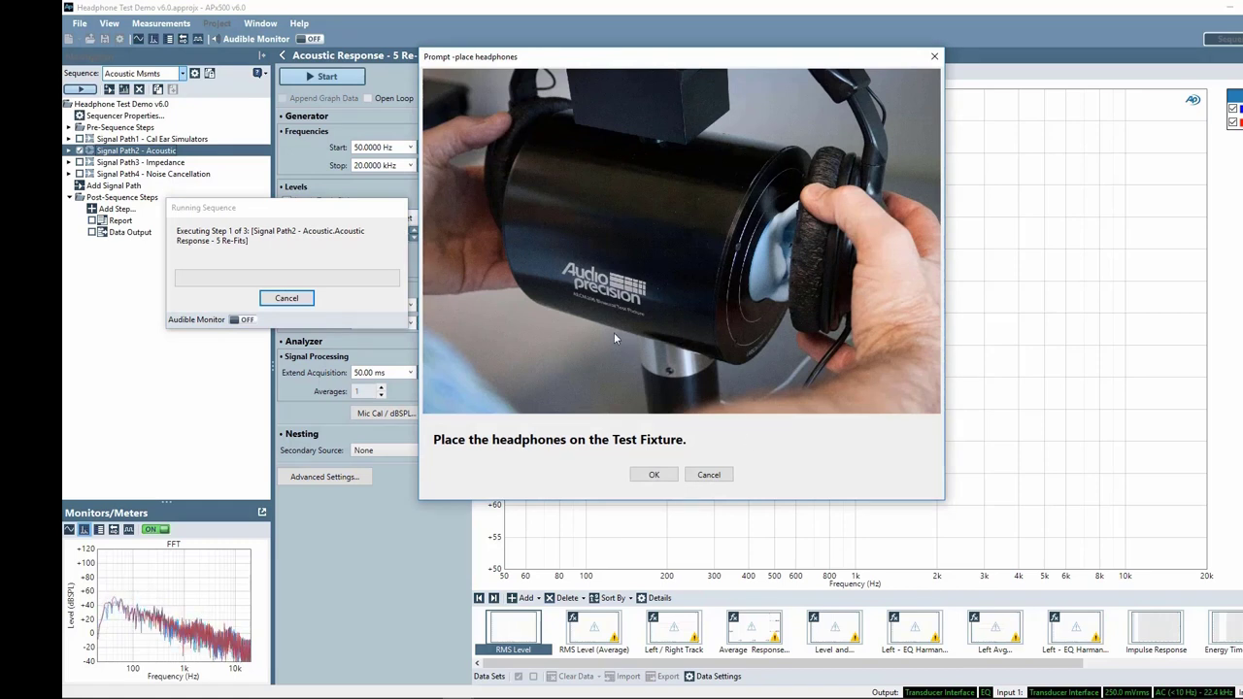
left_click(655, 474)
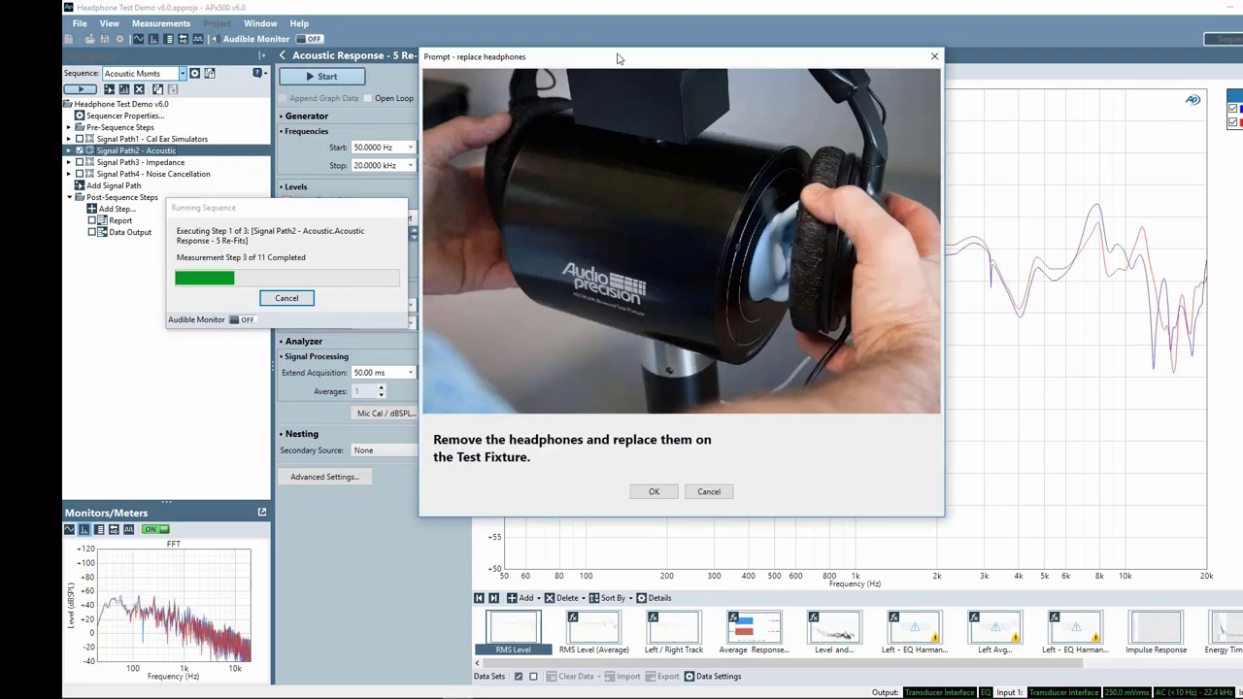
left_click(671, 510)
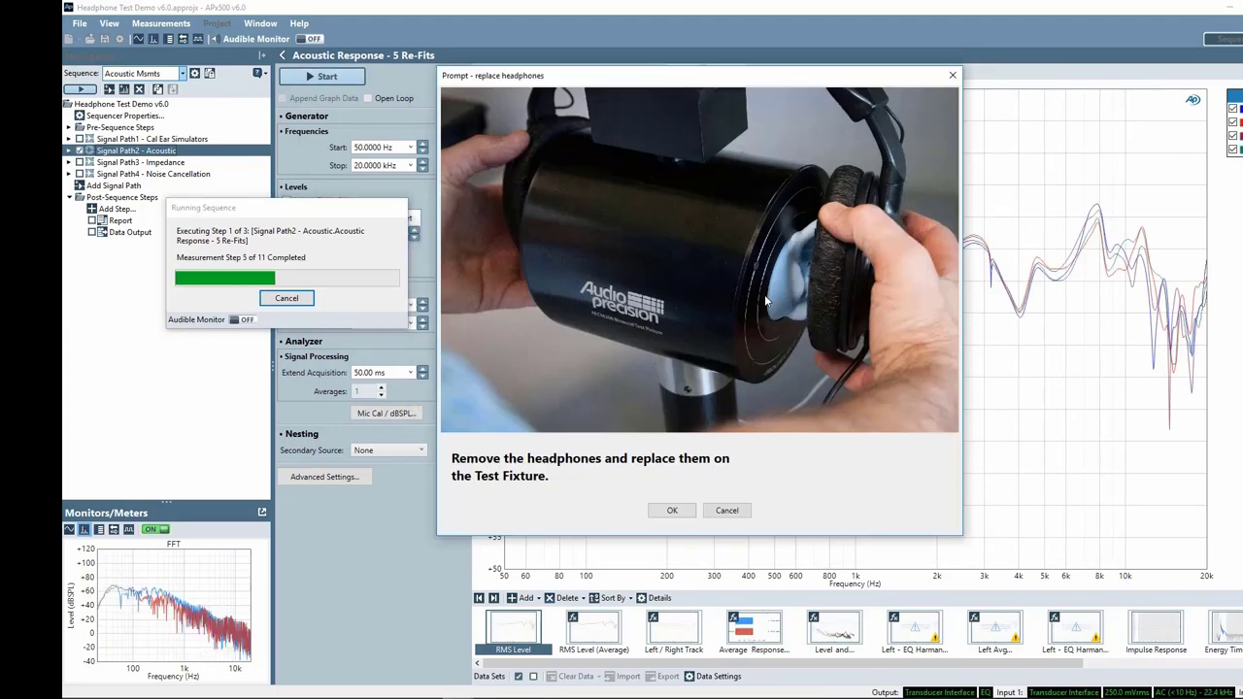
left_click(671, 510)
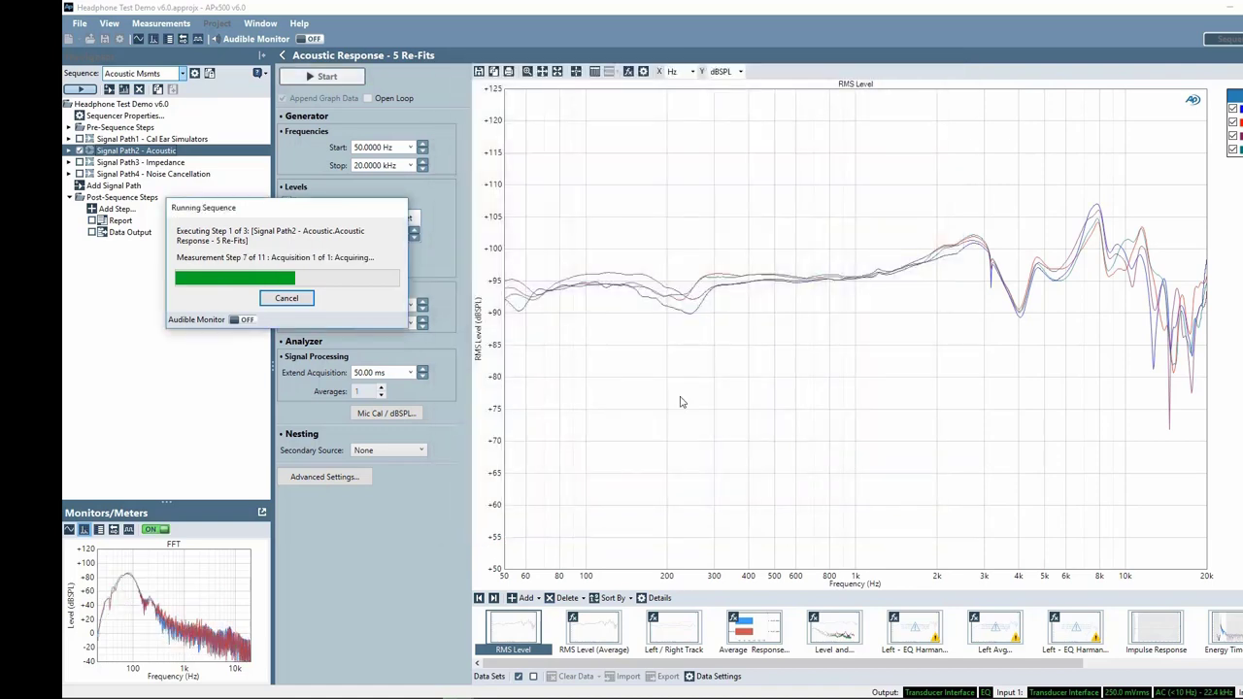
left_click(671, 510)
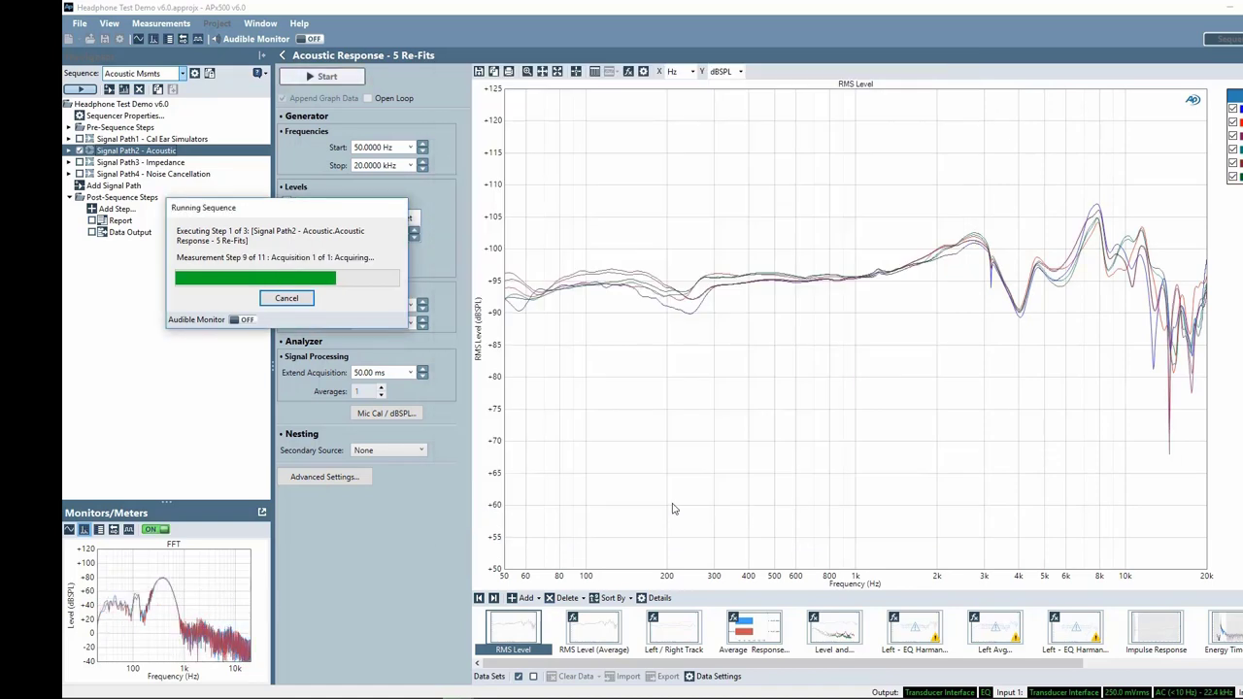
left_click(672, 510)
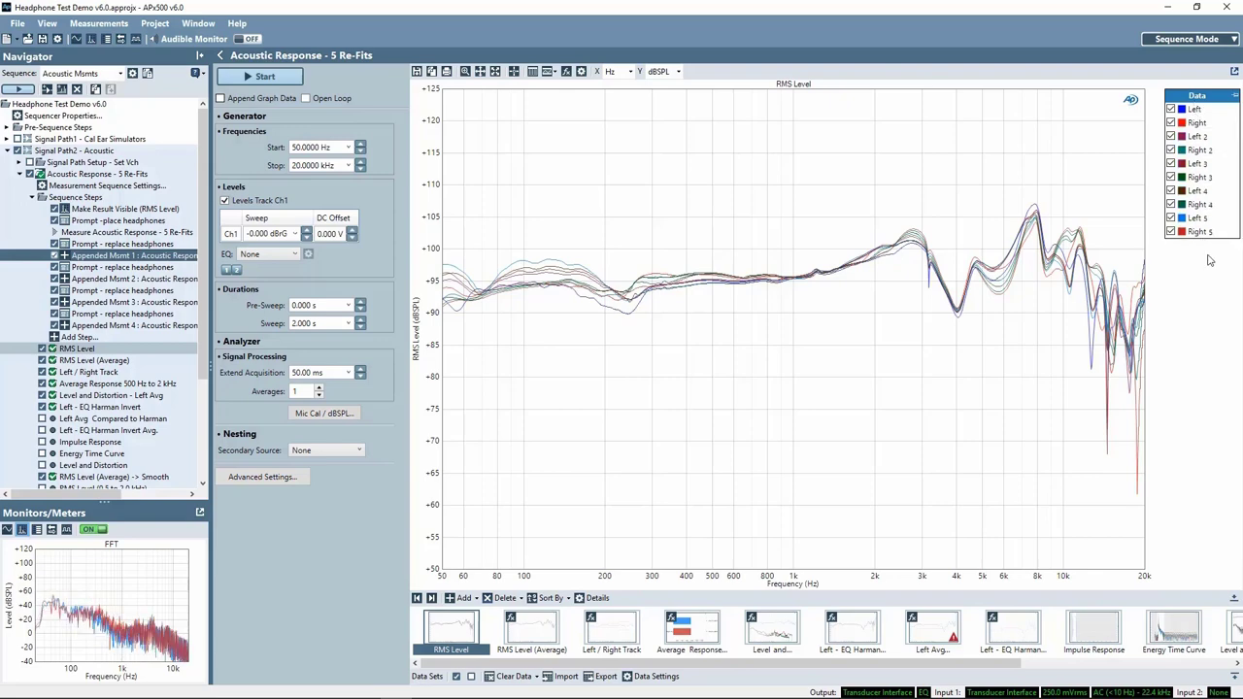
- Display the RMS Level (Average) result and review the Left Avg and Right Avg specifications in its derived result settings
left_click(531, 623)
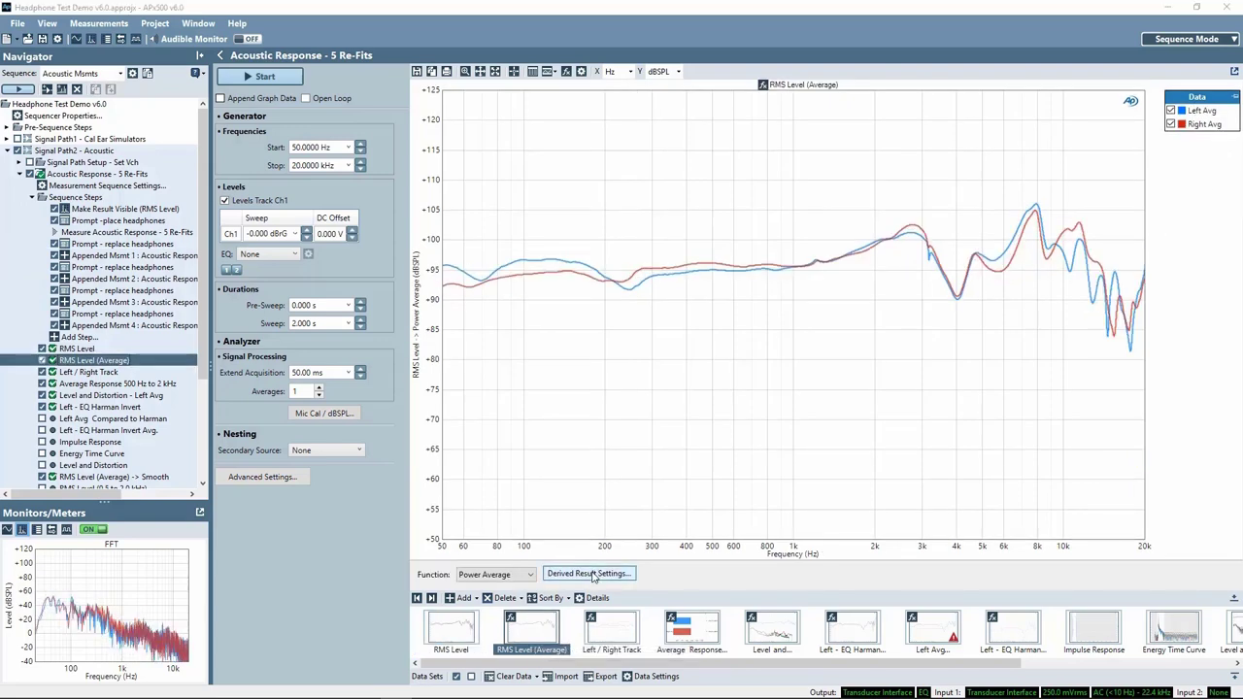
left_click(587, 573)
left_click_drag(709, 172, 700, 118)
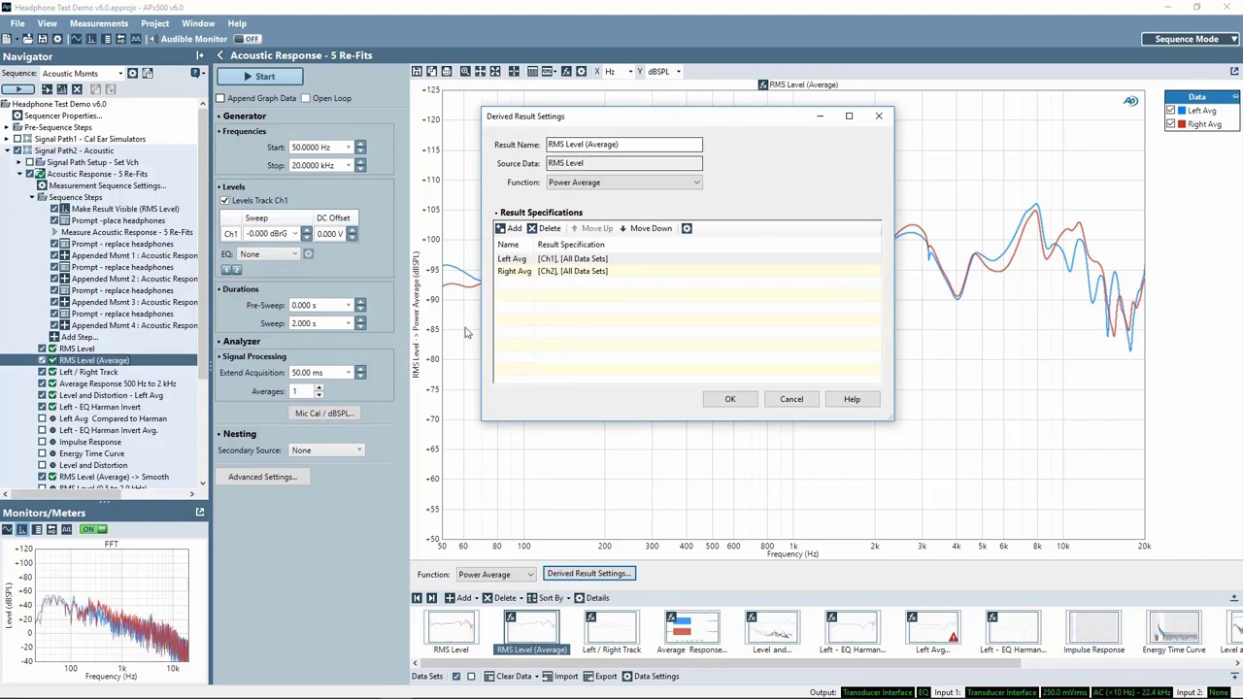
left_click(512, 255)
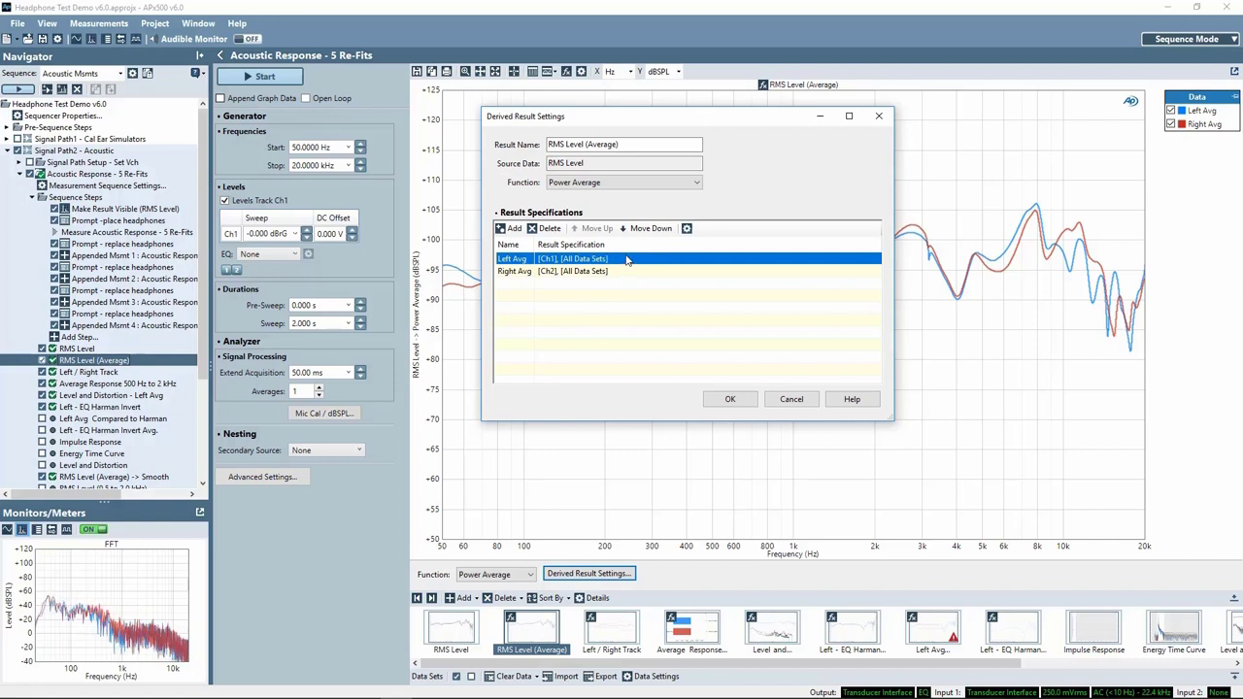
left_click(513, 272)
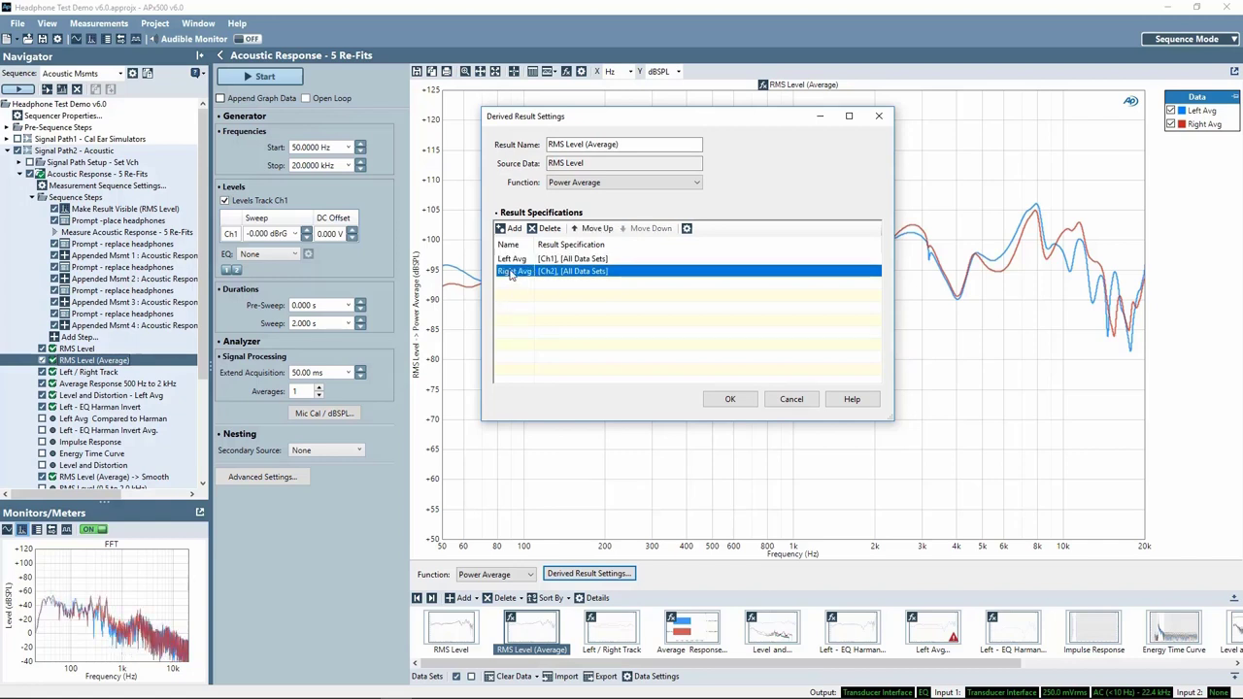
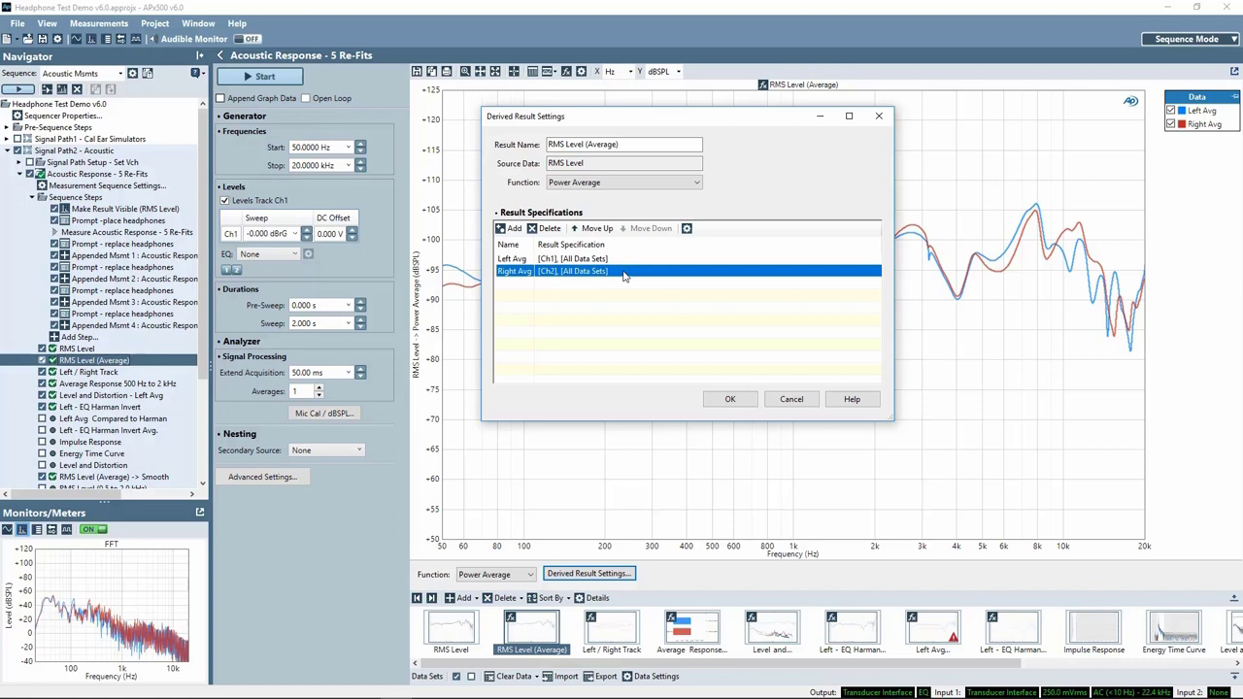
left_click(728, 400)
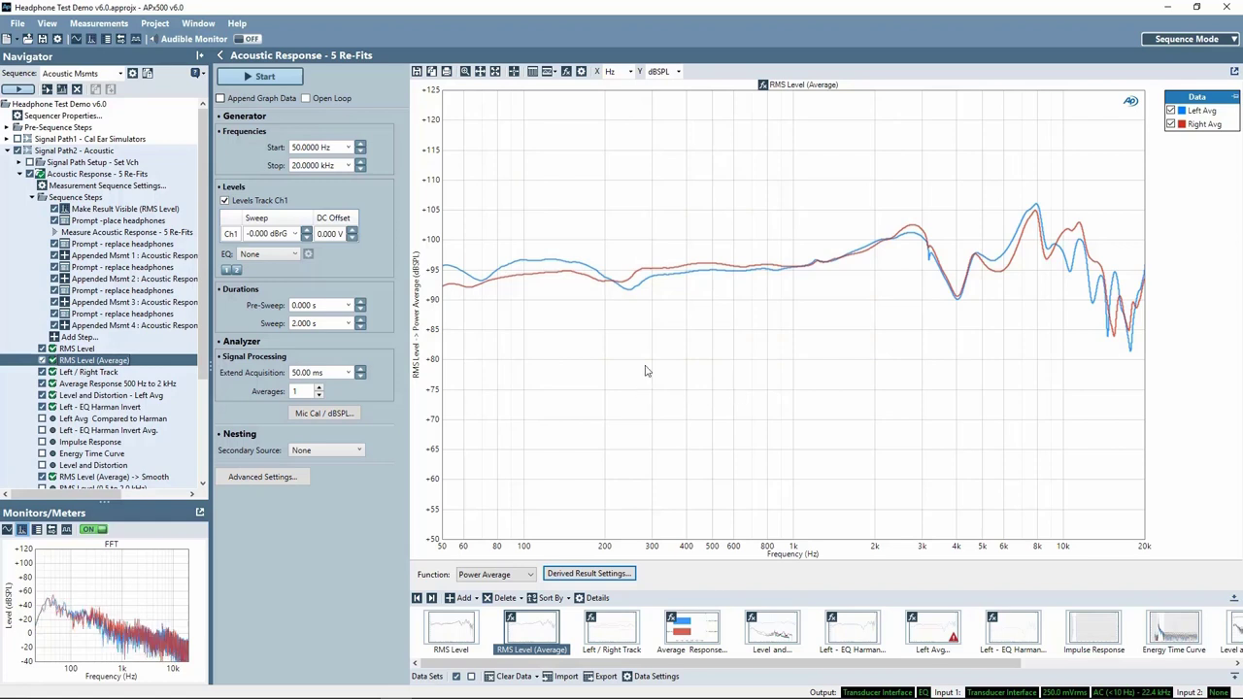
- Review the derived result settings of Left / Right Track and of Average Response 500 Hz to 2 kHz
left_click(613, 637)
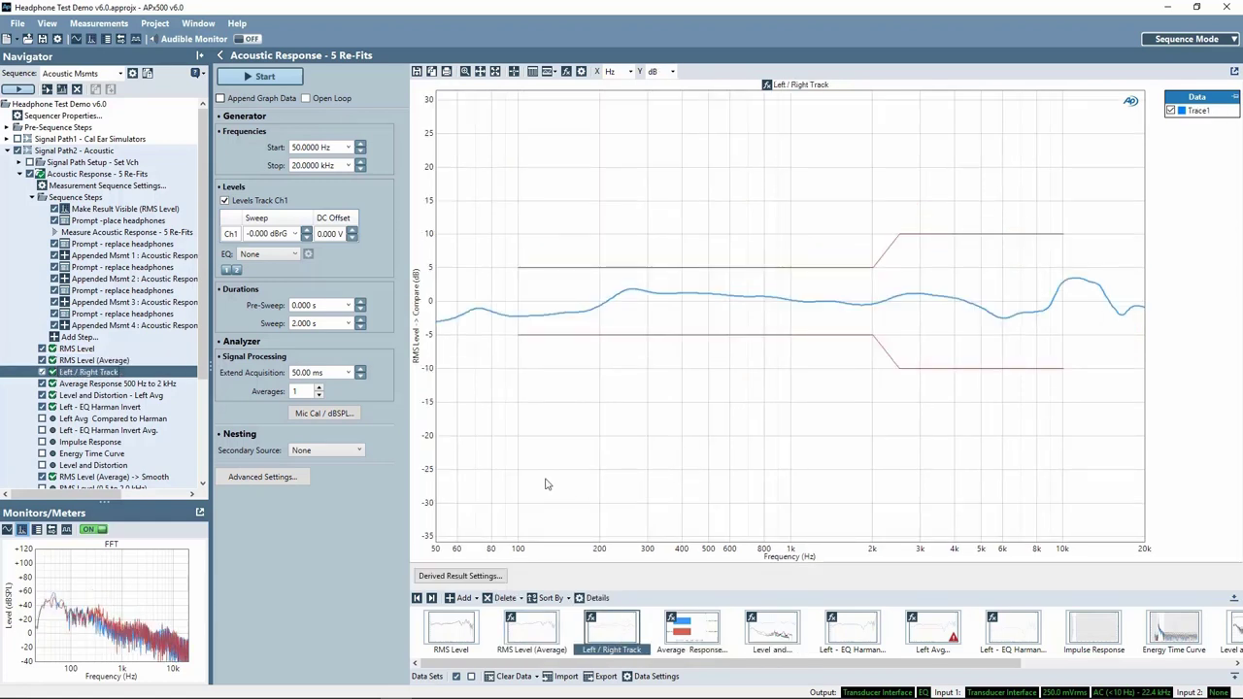
left_click(488, 577)
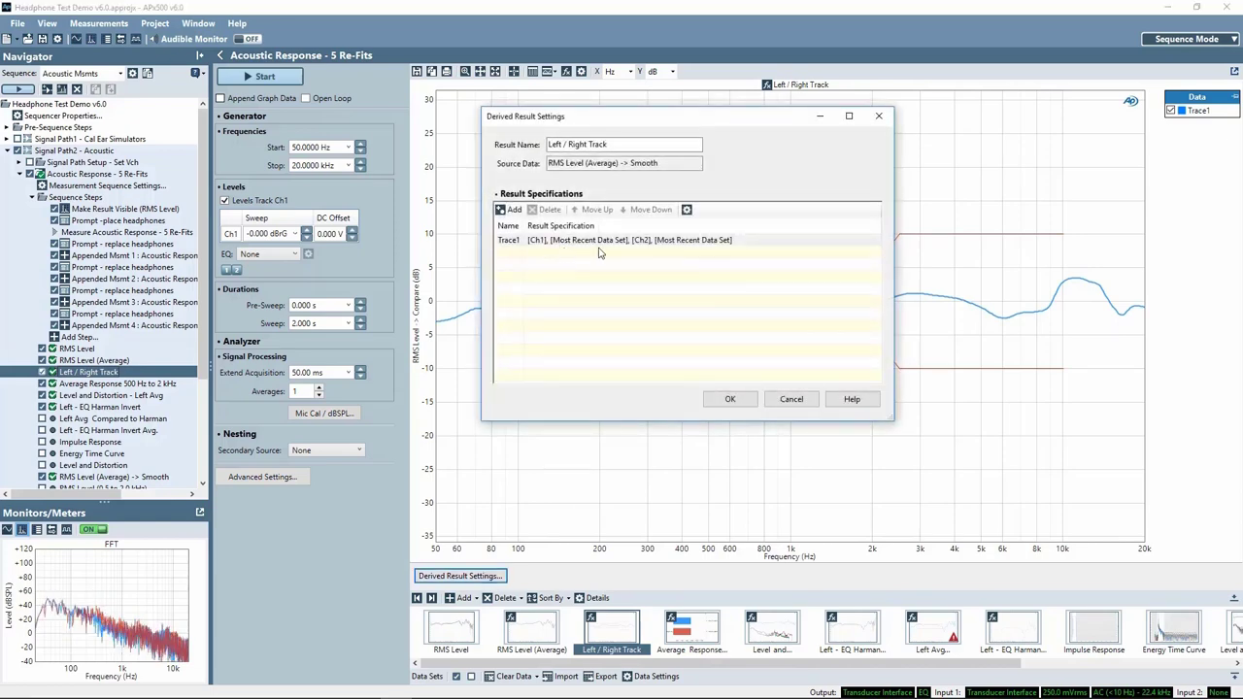
left_click(731, 401)
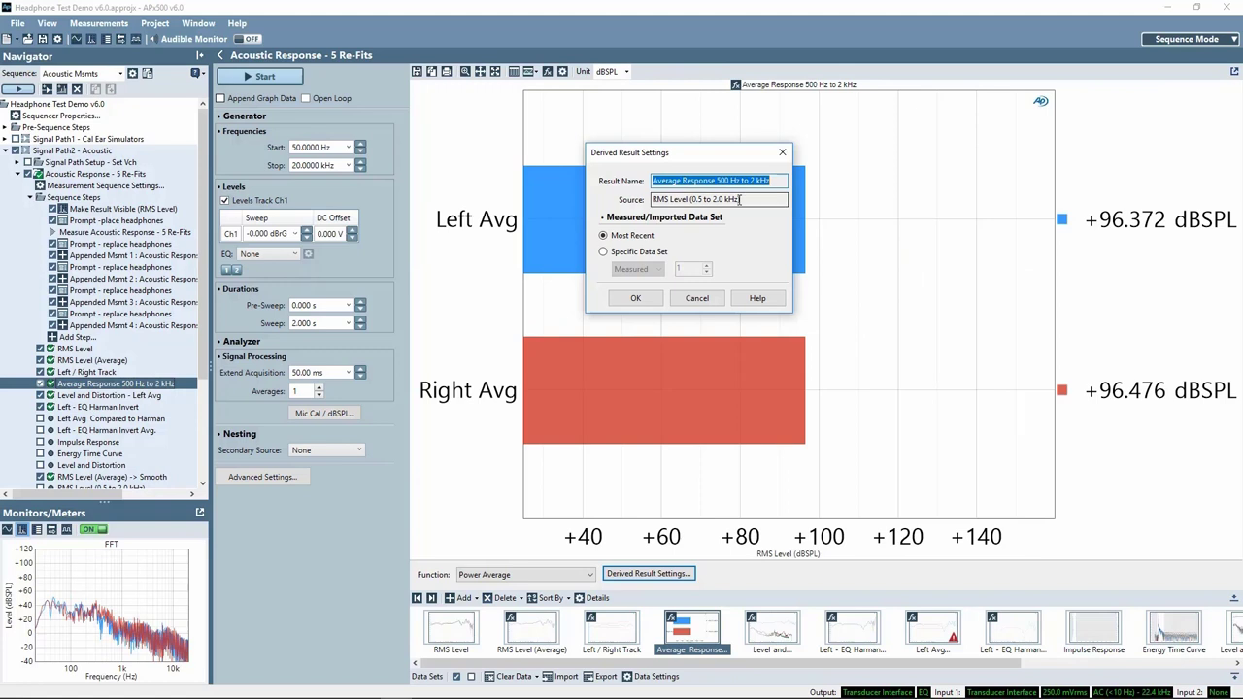
left_click(697, 301)
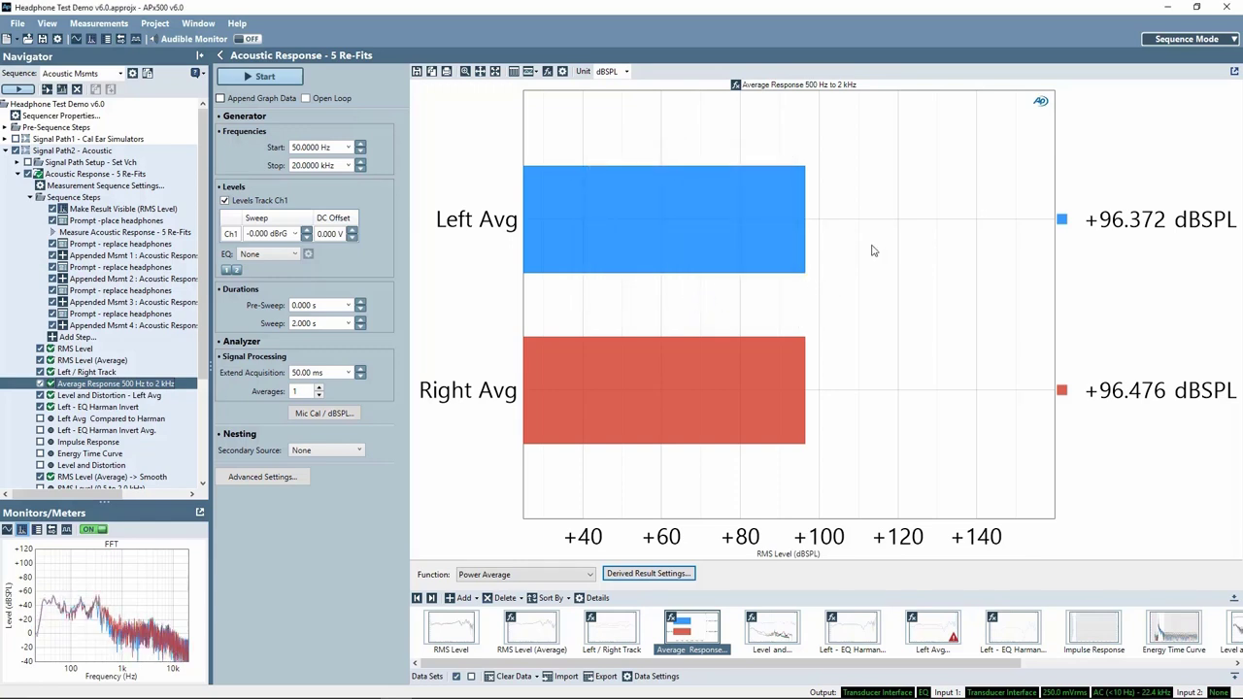
- Examine the Level and Distortion - Left Avg graph, then the Left - EQ Harman Invert result and its derived result settings
key("Down")
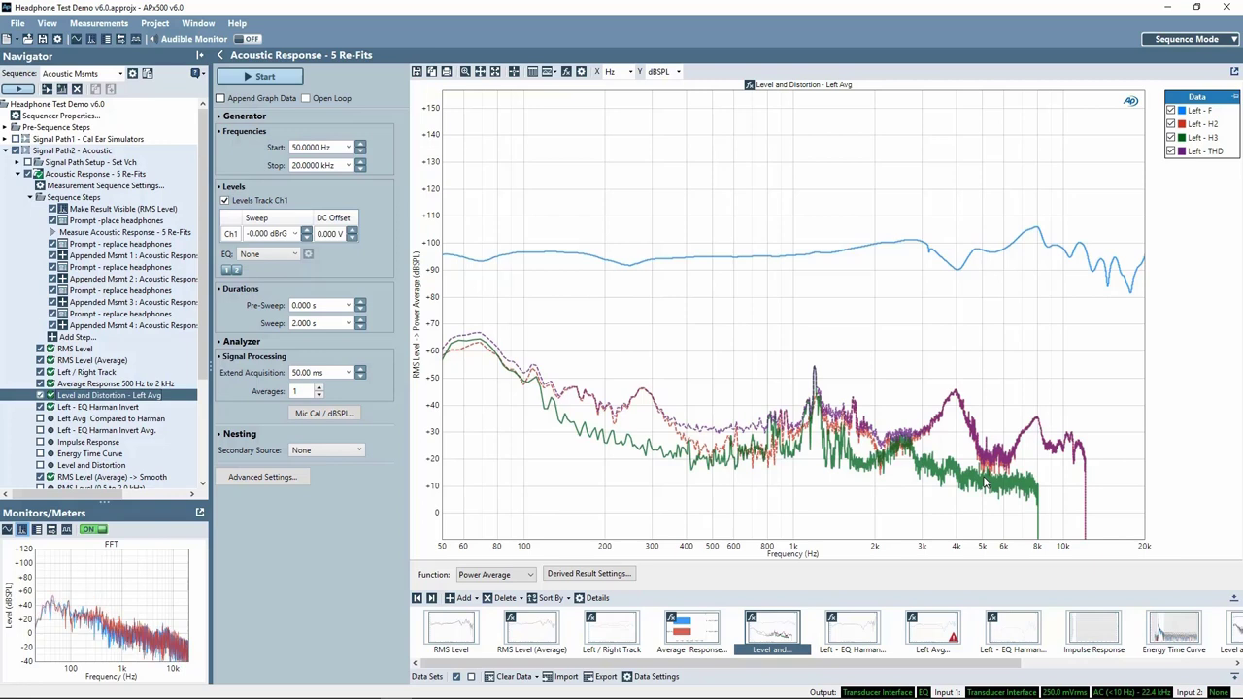
key("Down")
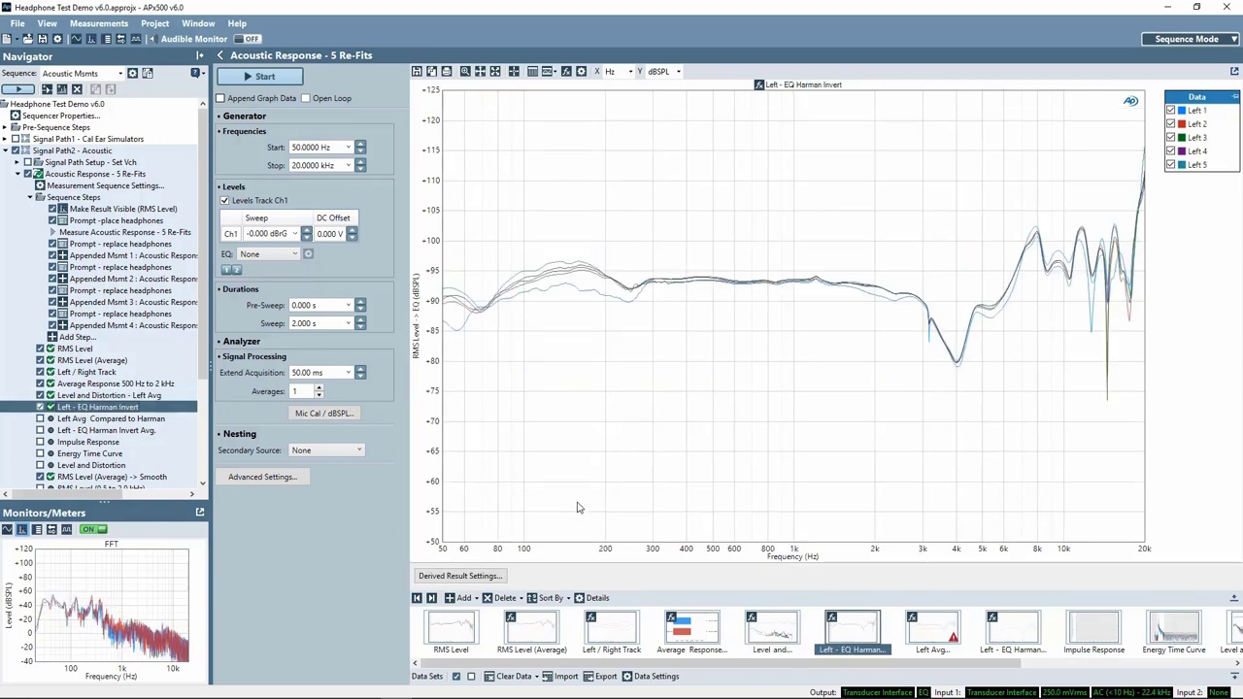
left_click(480, 579)
left_click(768, 483)
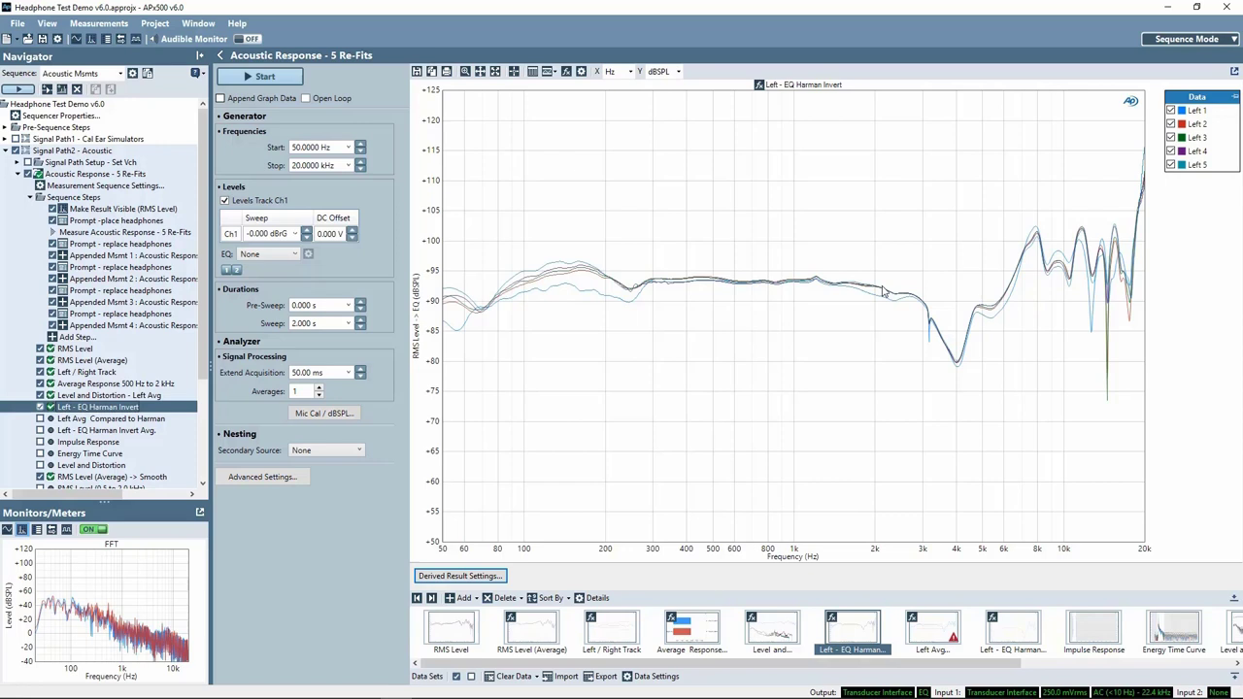
- View the Left Avg Compared to Harman result against its limits, followed by the Acquired Waveform graph
left_click(930, 629)
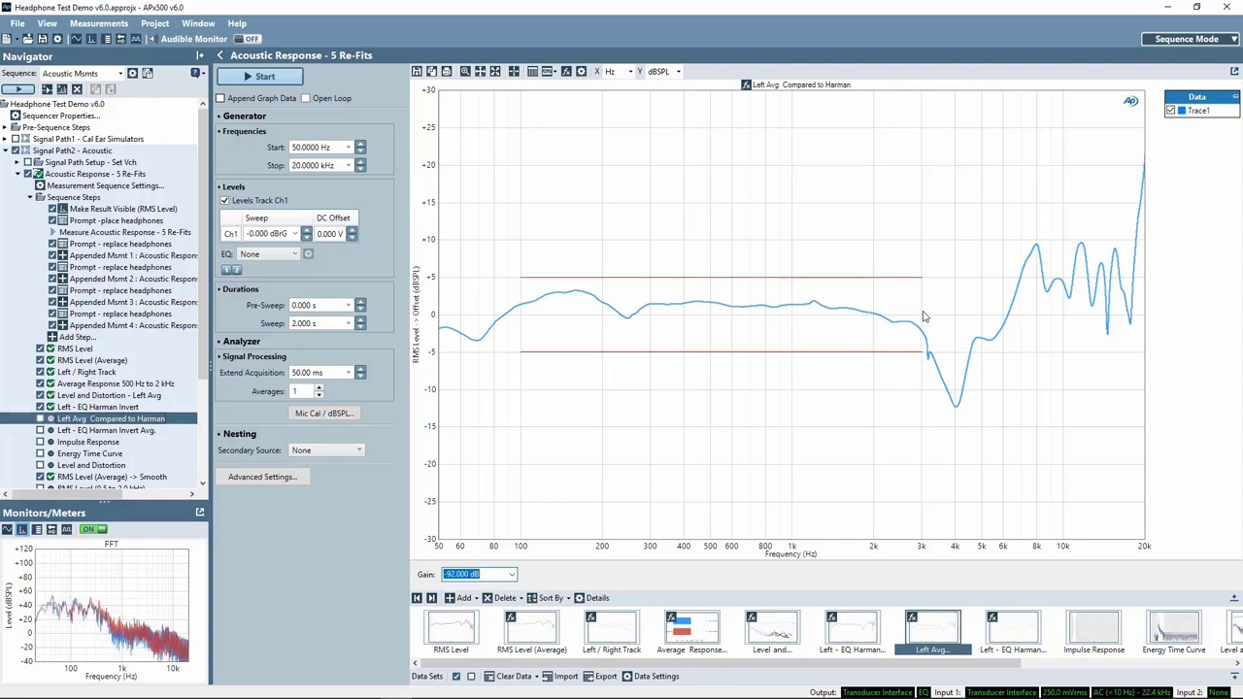
mouse_move(934, 668)
left_click_drag(933, 669, 1146, 664)
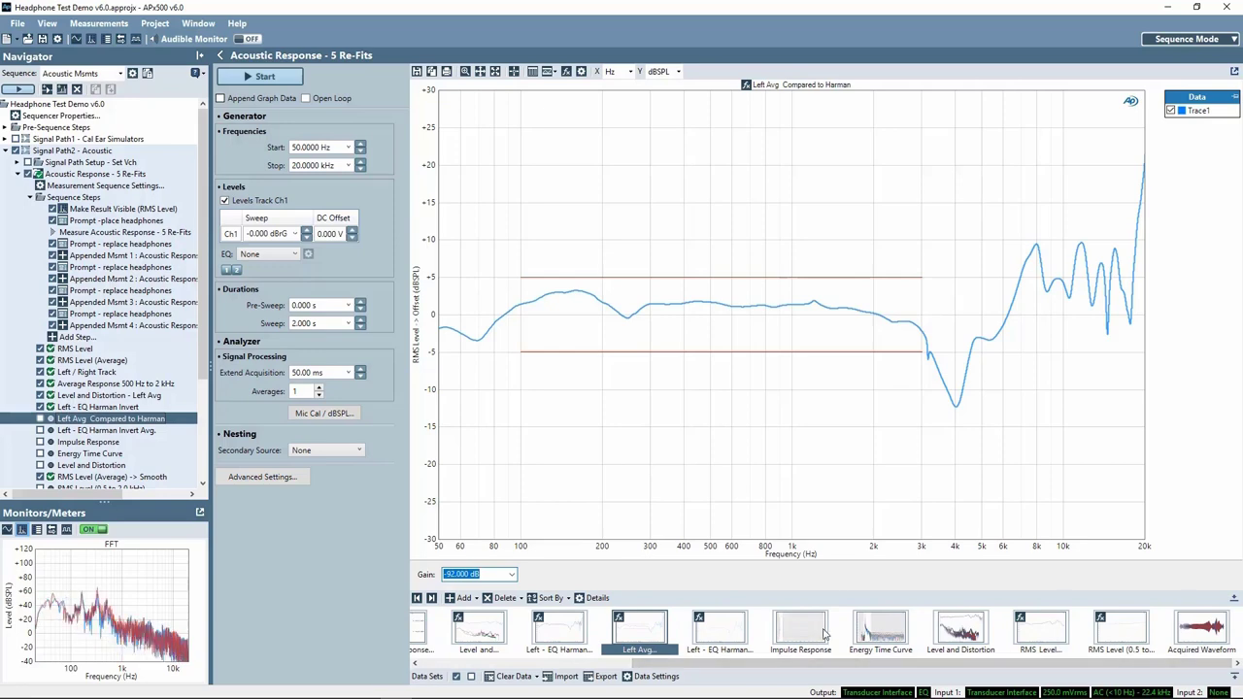
left_click(1202, 627)
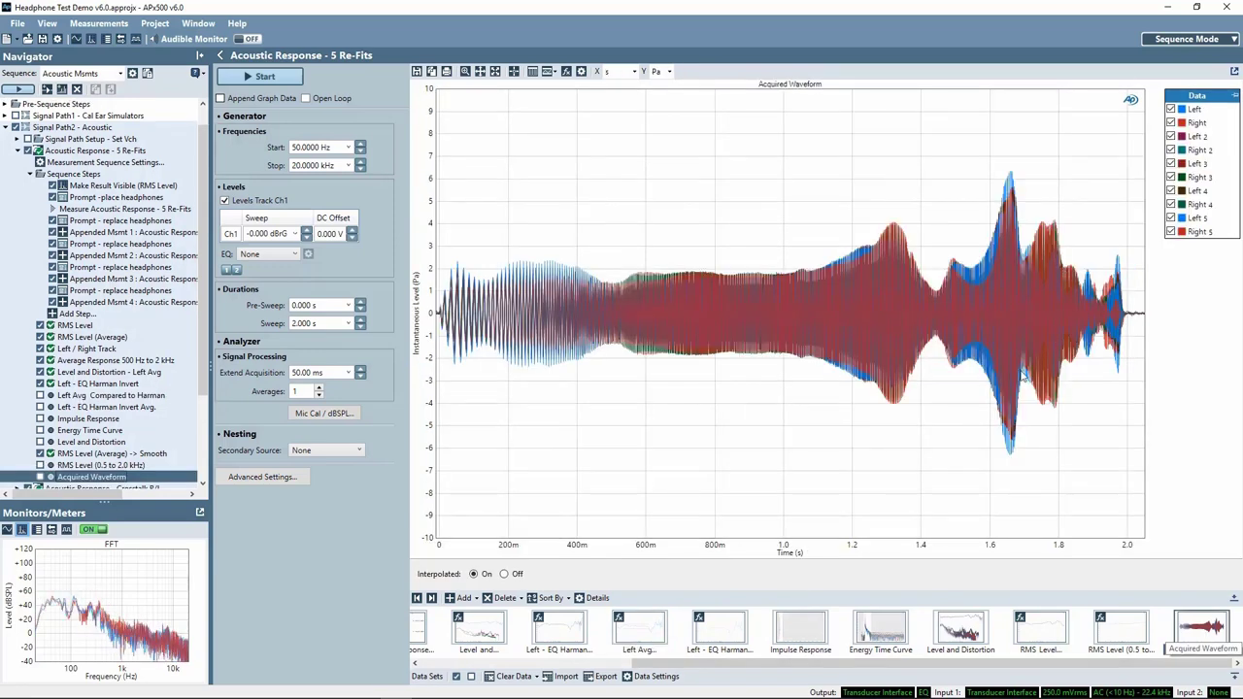
- Review the RMS Level and Crosstalk Right into Left results of the Acoustic Response - Crosstalk R/L measurement
left_click_drag(993, 670, 675, 680)
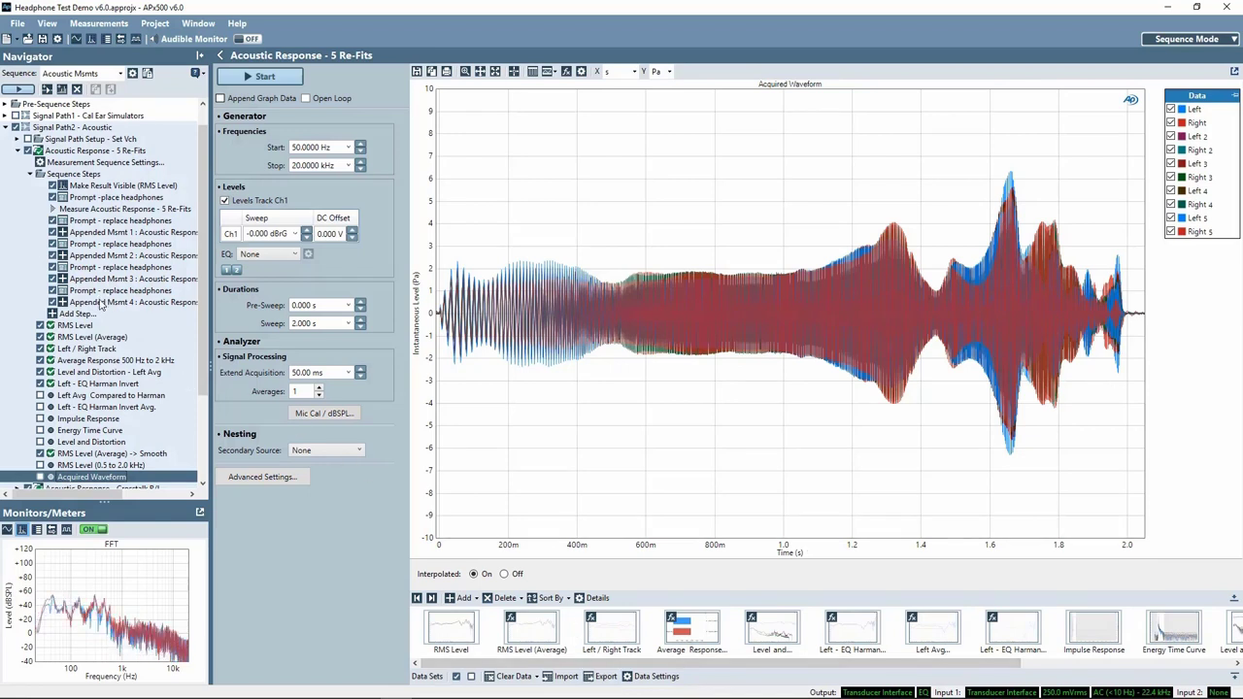
left_click(17, 151)
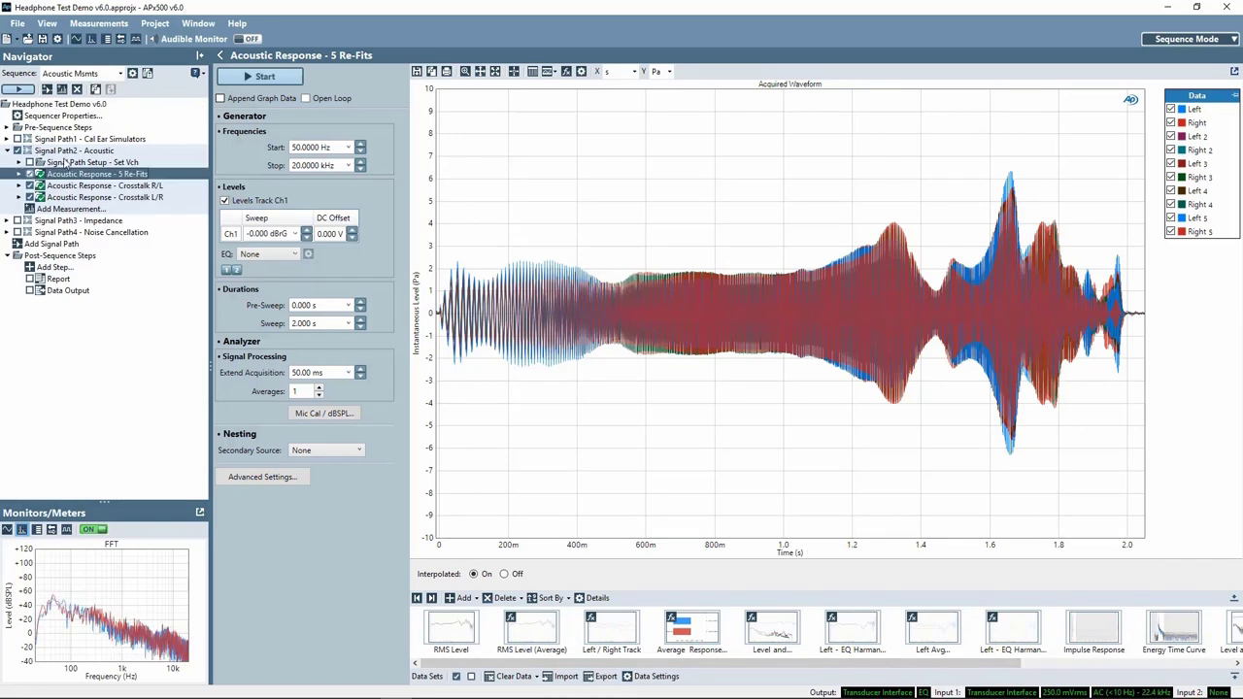
left_click(98, 185)
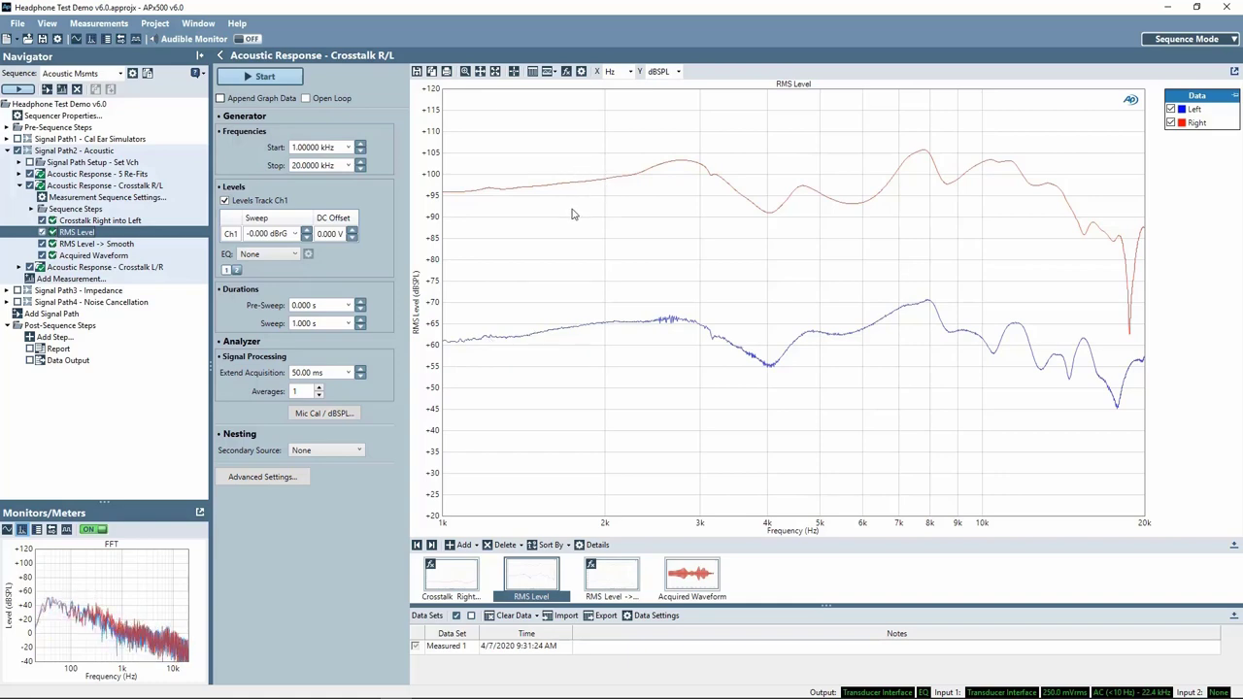
left_click(454, 579)
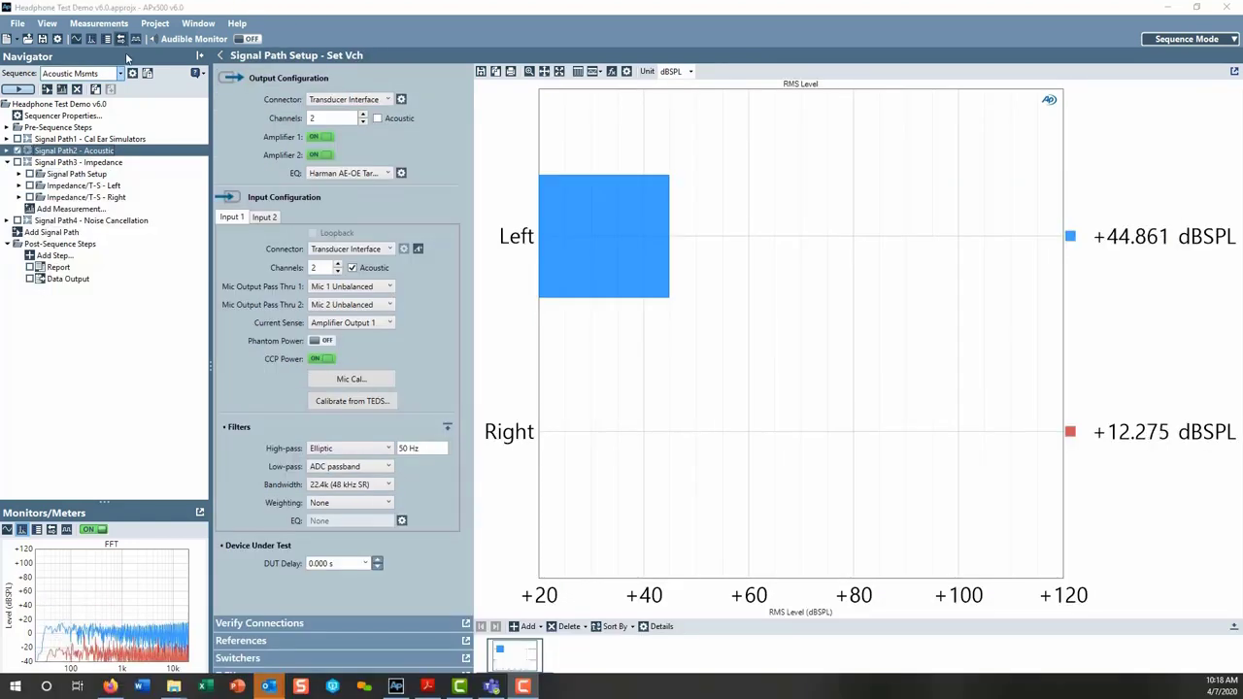
- Run the Impedance Msmts sequence, confirming the connections and the Tip (left) and Ring (right) earphone switch settings
left_click(120, 74)
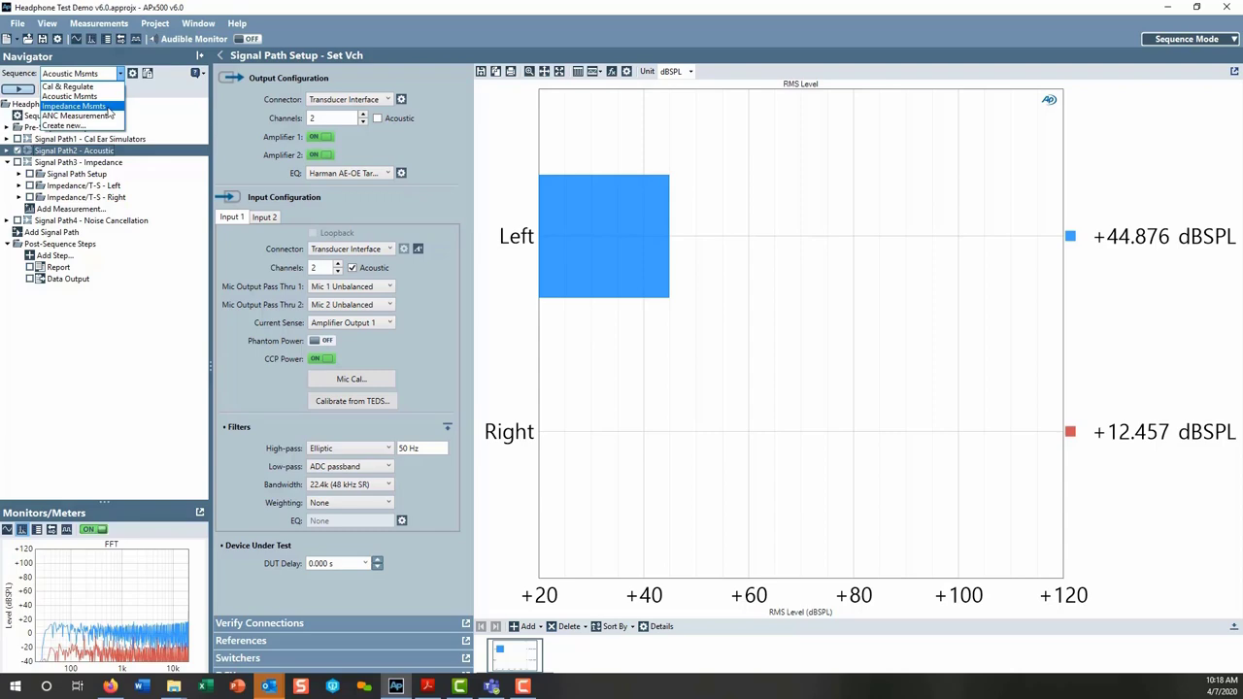
left_click(112, 115)
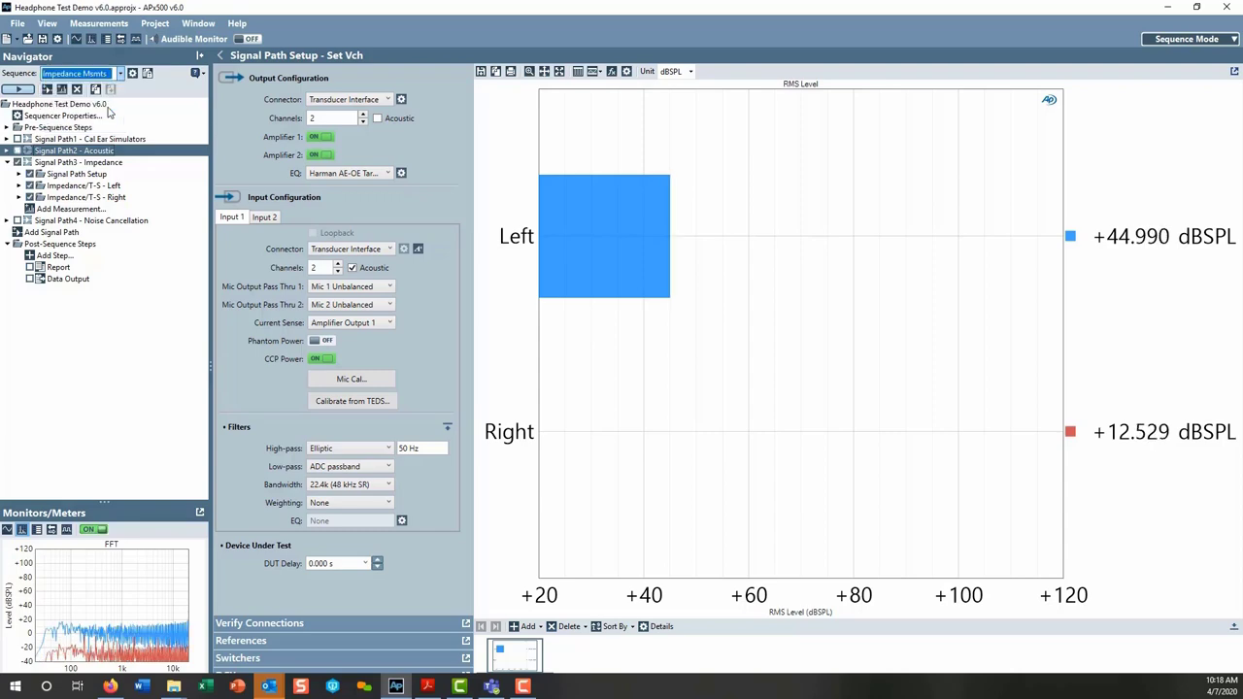
left_click(17, 89)
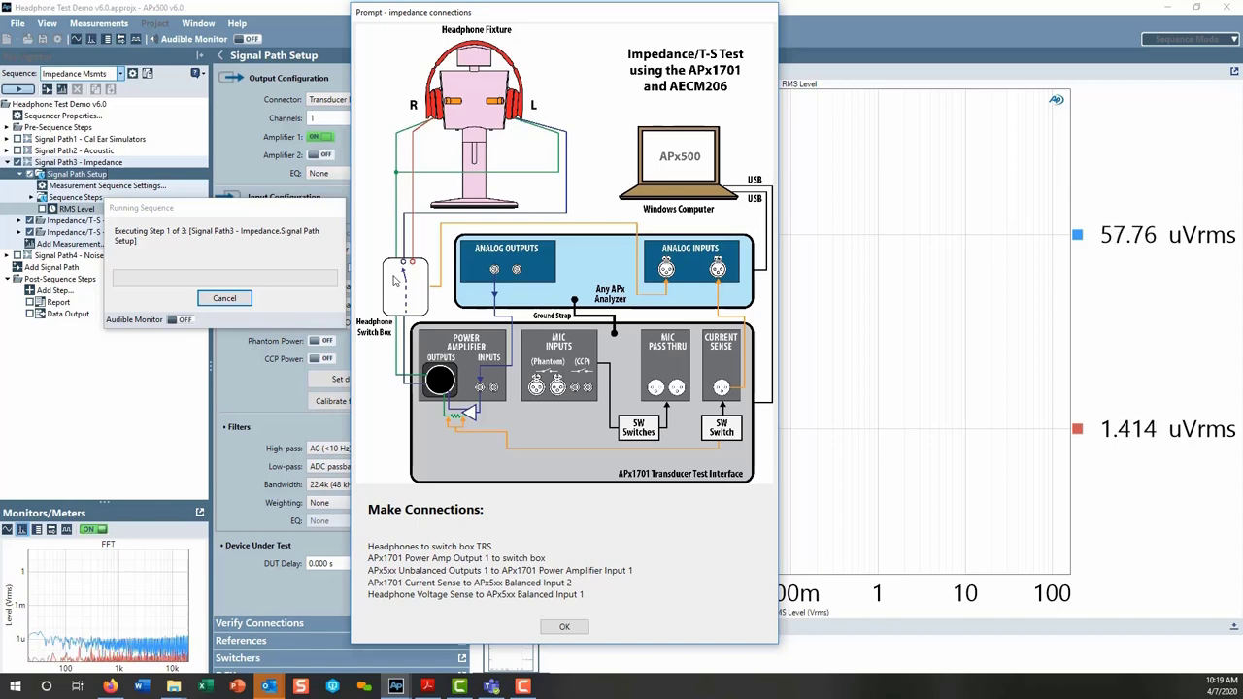
left_click(564, 627)
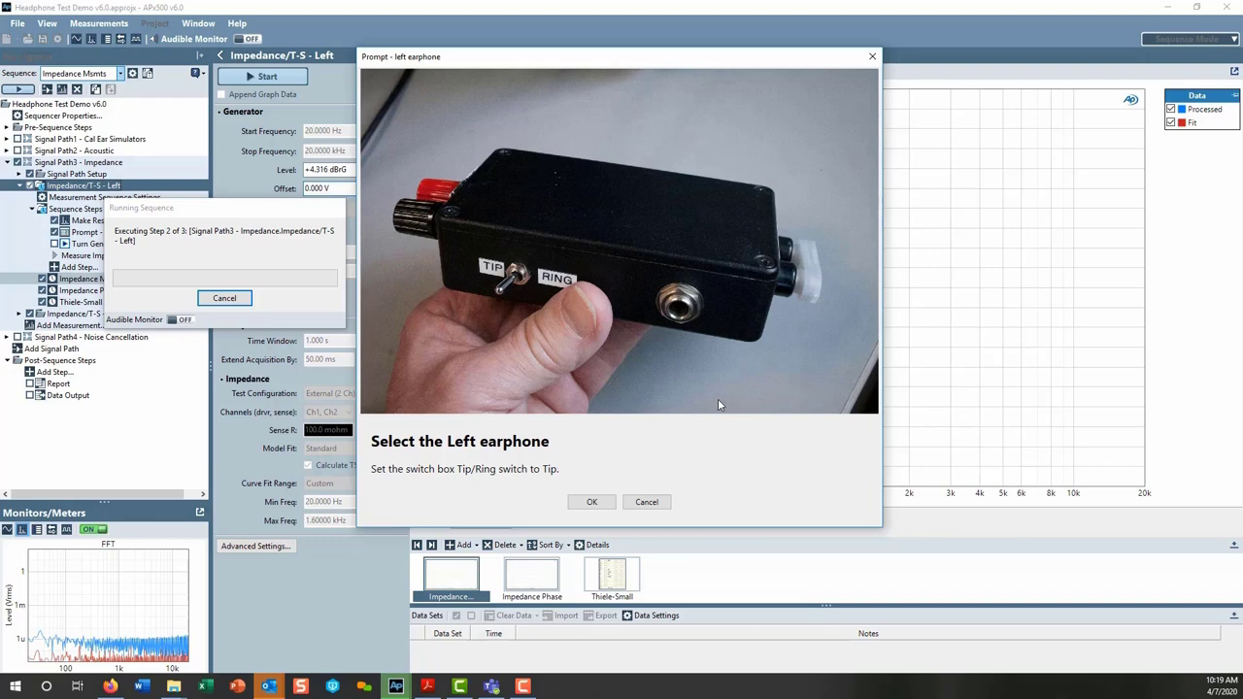
left_click(594, 501)
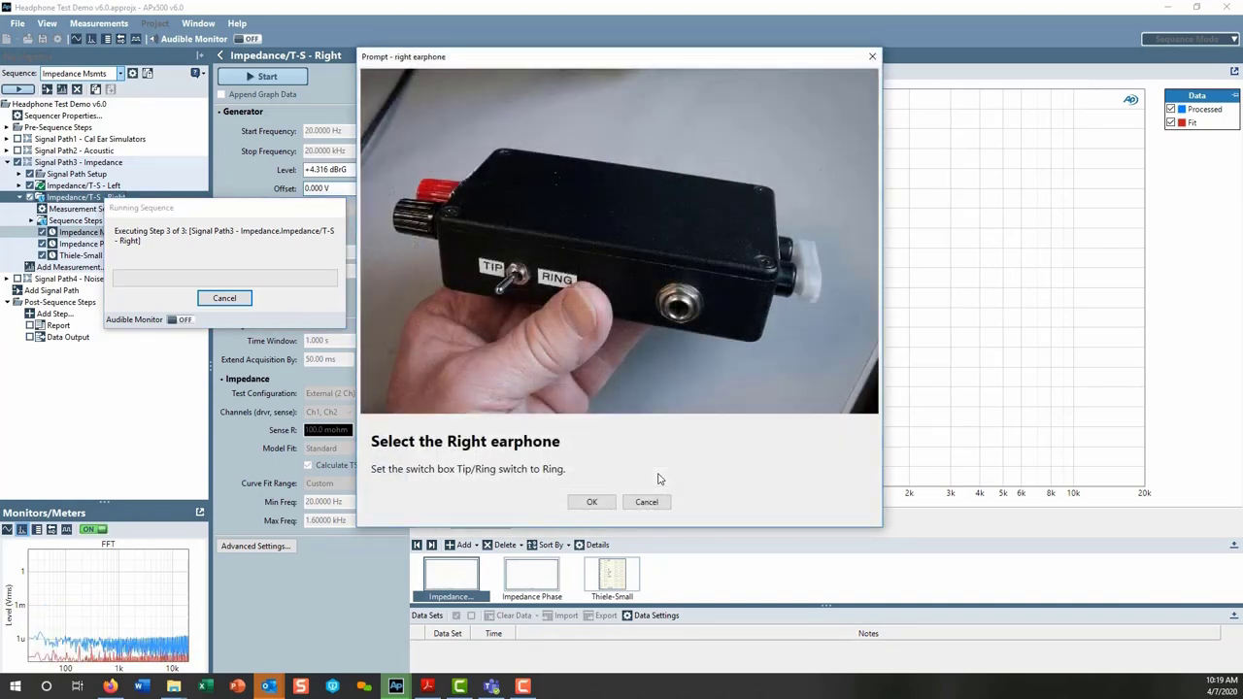
left_click(604, 502)
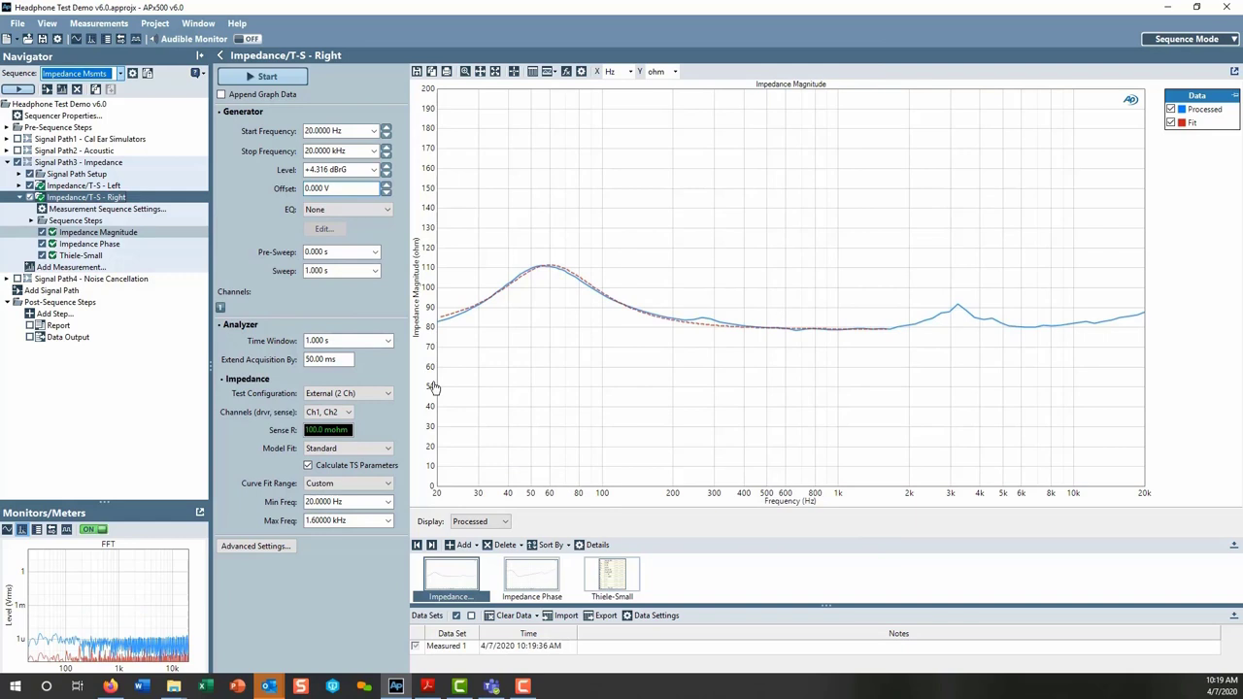
- Examine the left earphone's Impedance Magnitude by highlighting its Processed and Fit traces, and open the right earphone's Impedance Phase result
left_click(19, 174)
left_click(84, 220)
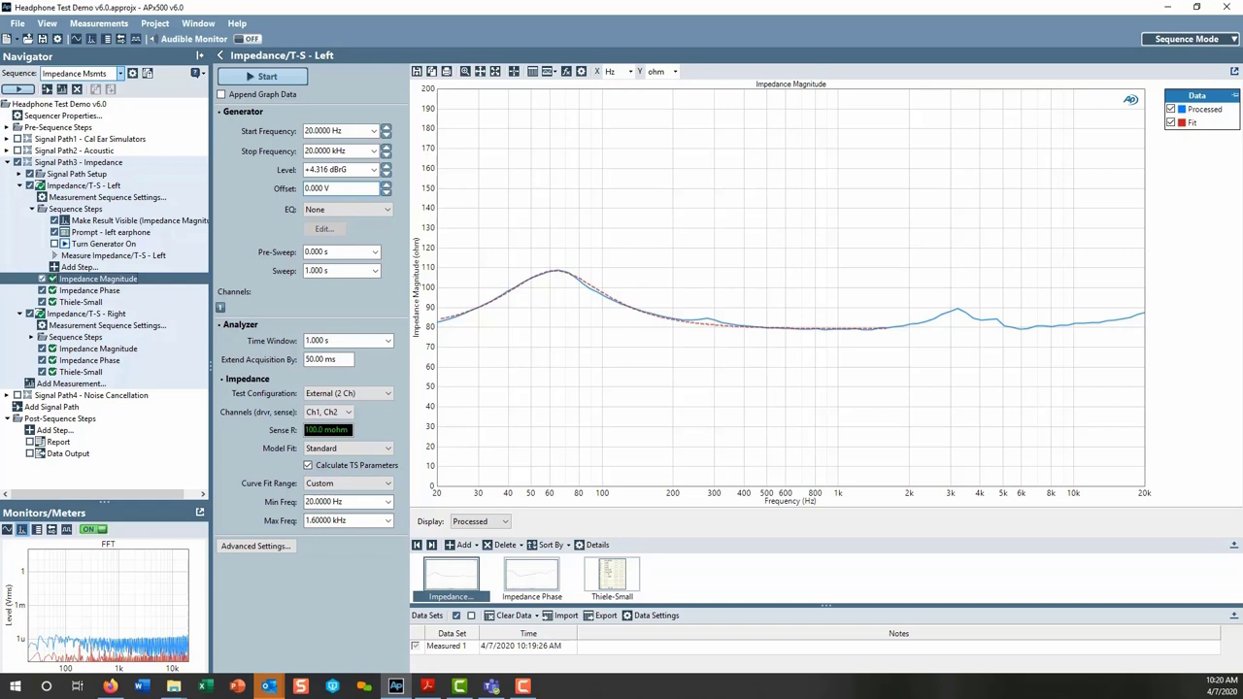
left_click(1195, 109)
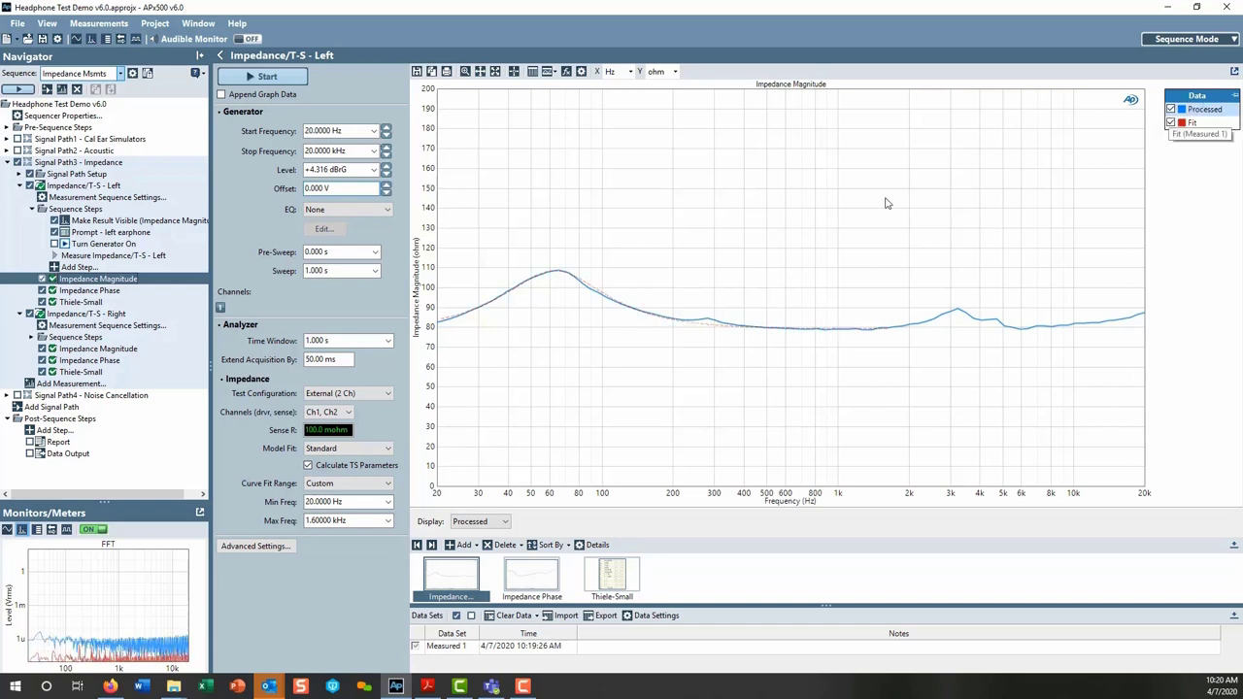
left_click(1192, 122)
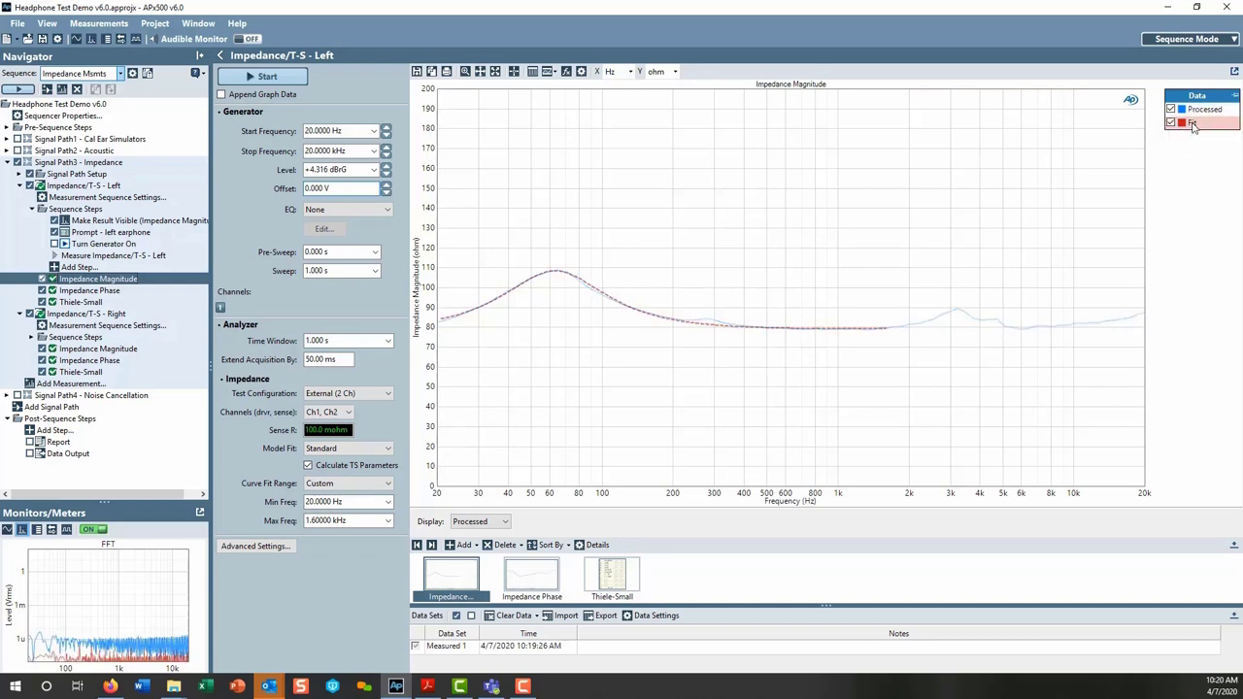
left_click(859, 240)
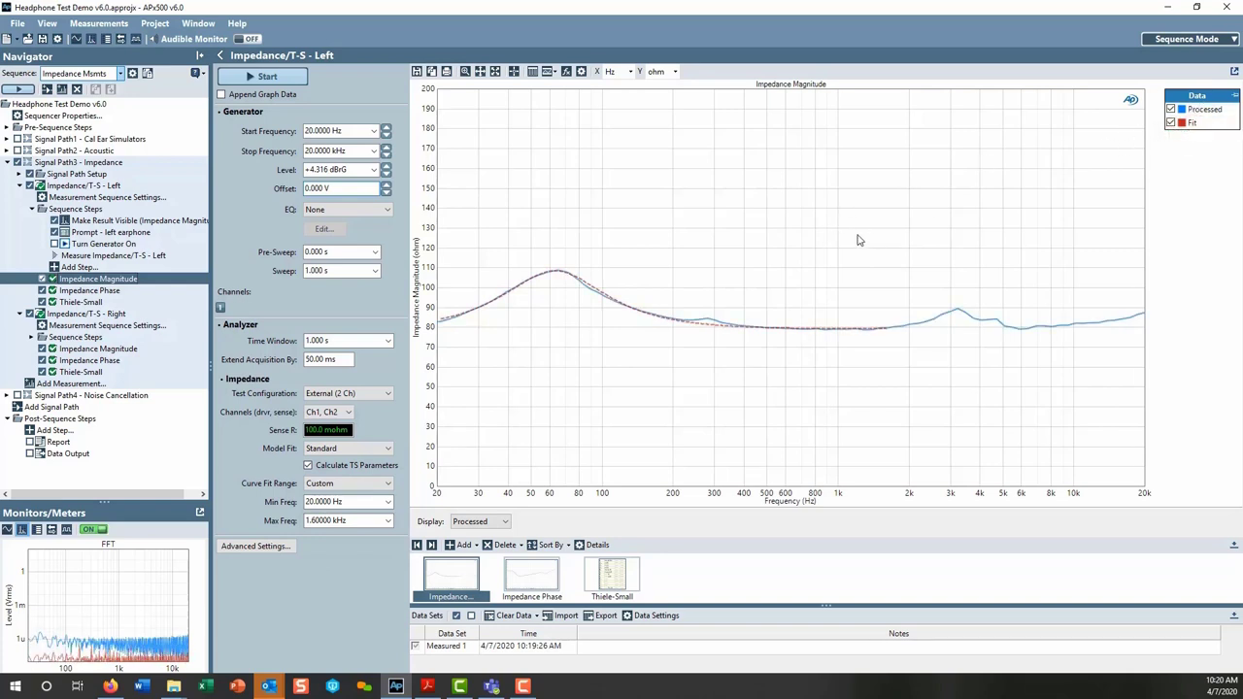
left_click(97, 360)
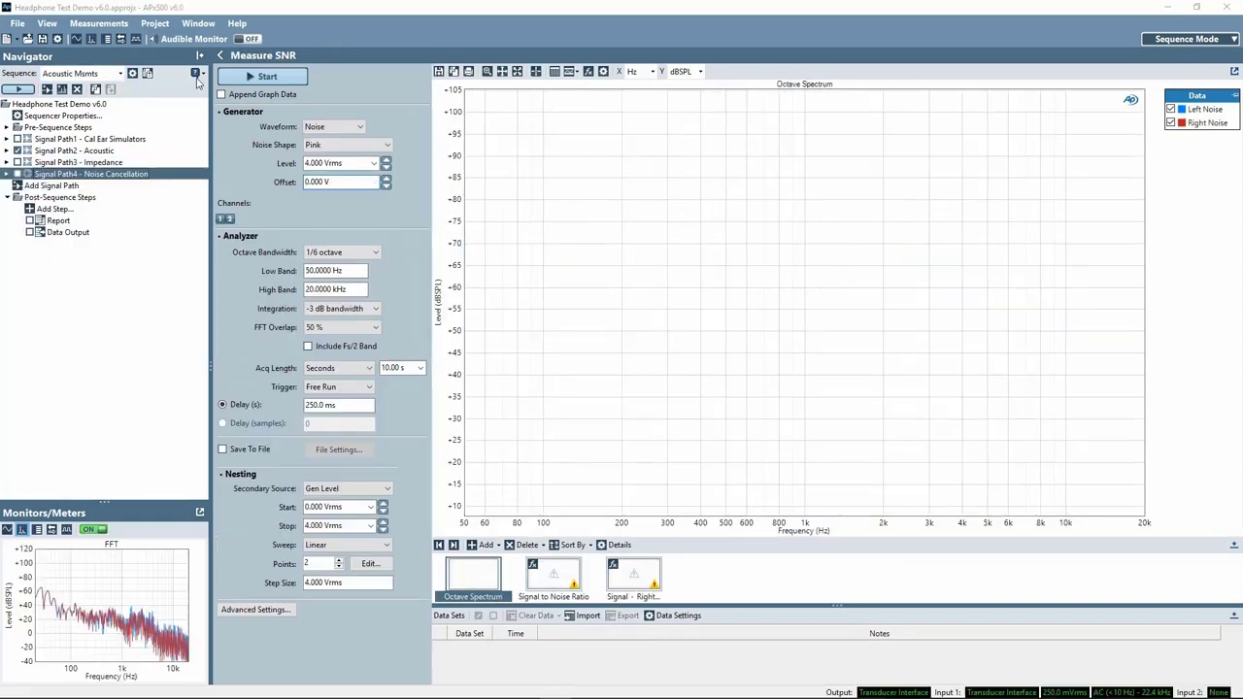
- Run the ANC Measurement sequence, confirming the connections and the open ear, passive attenuation (ANC off) and active attenuation (ANC on) setups
left_click(122, 75)
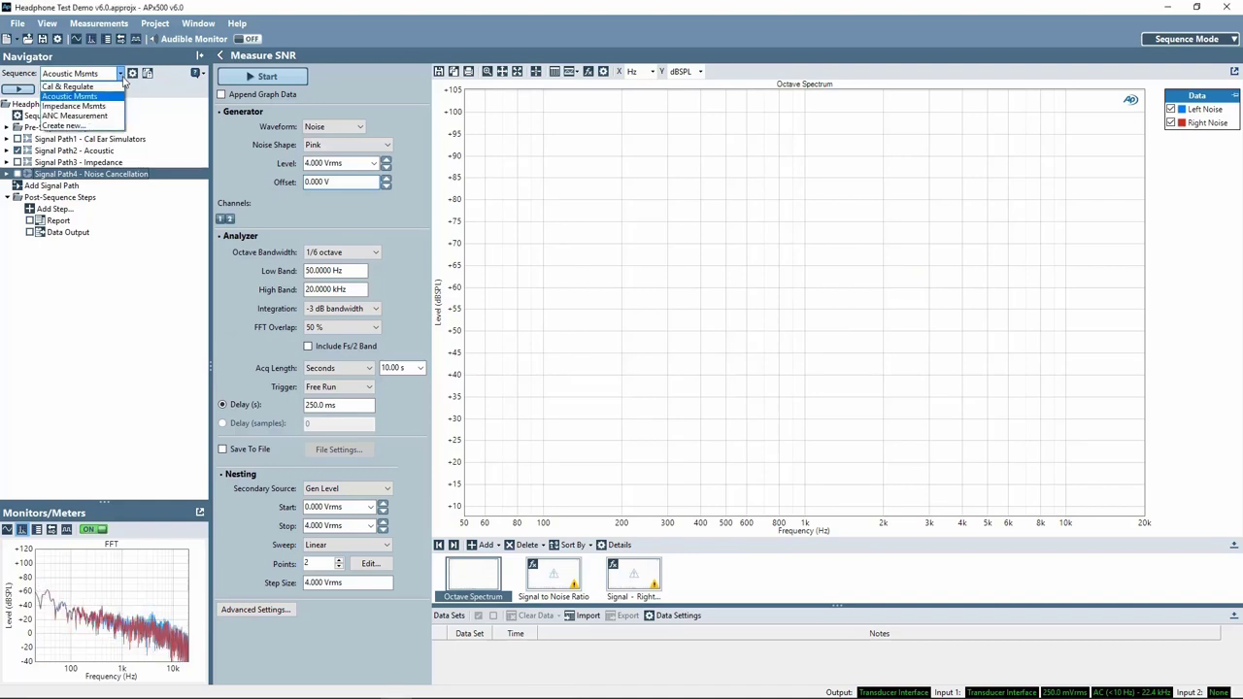
left_click(93, 117)
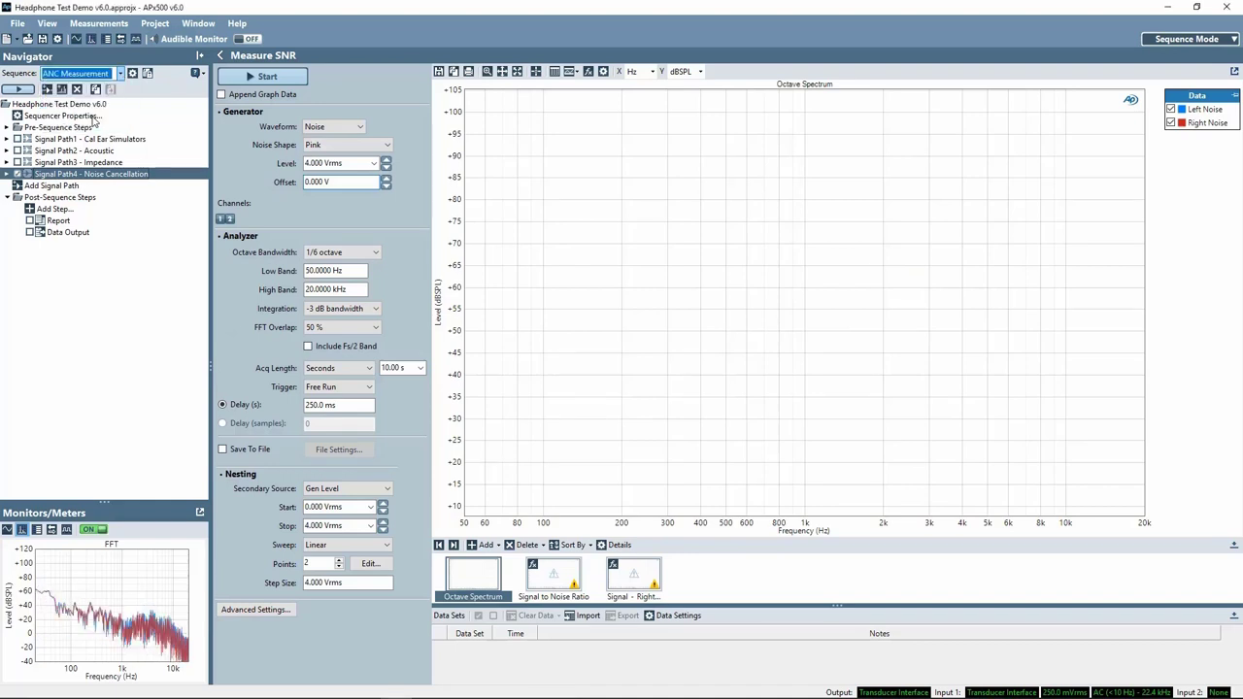
left_click(29, 91)
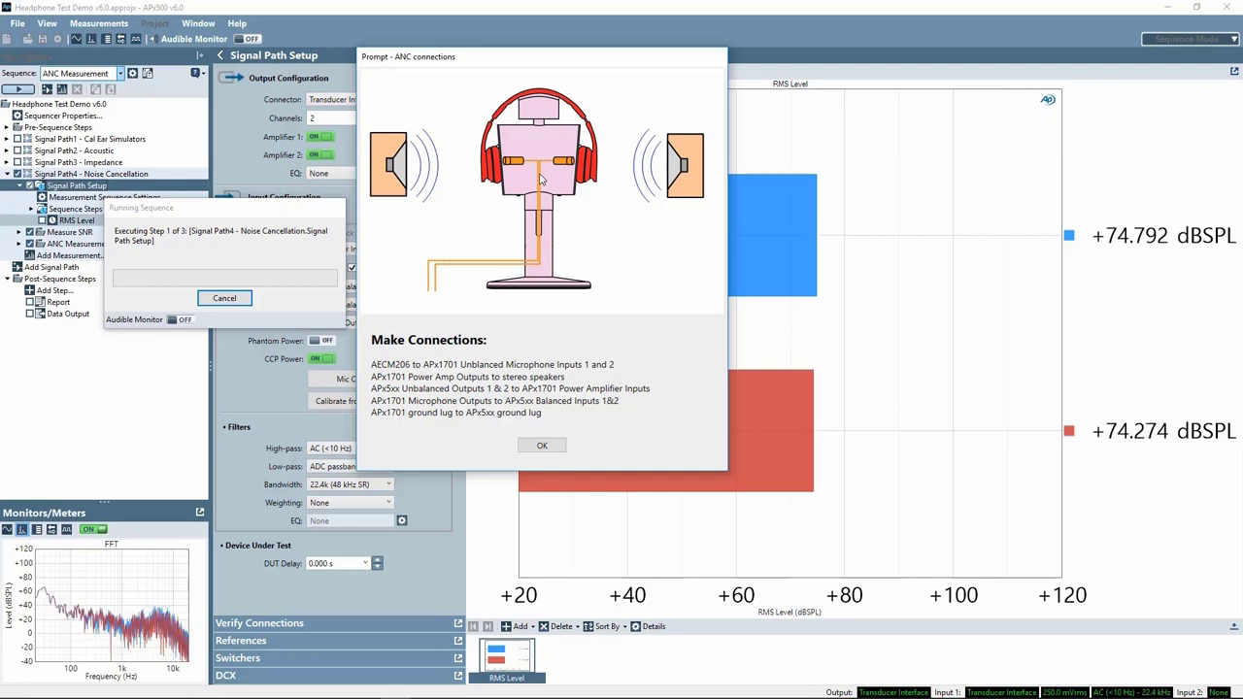
left_click(542, 447)
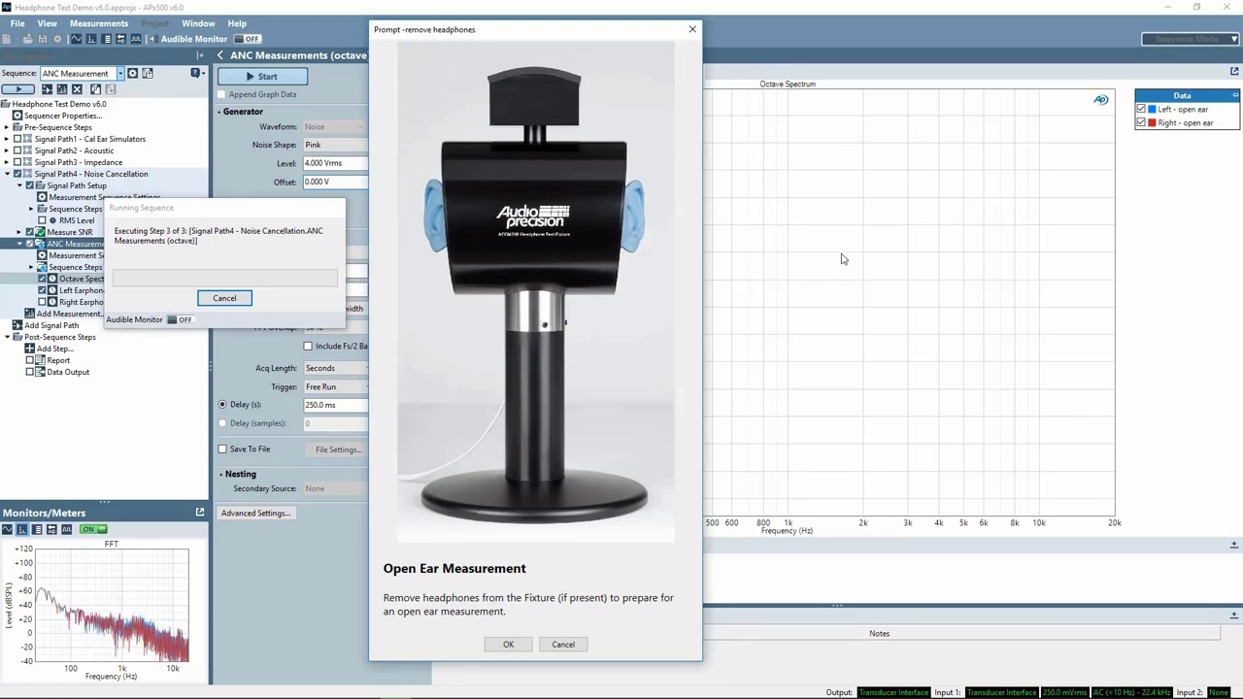
left_click(508, 643)
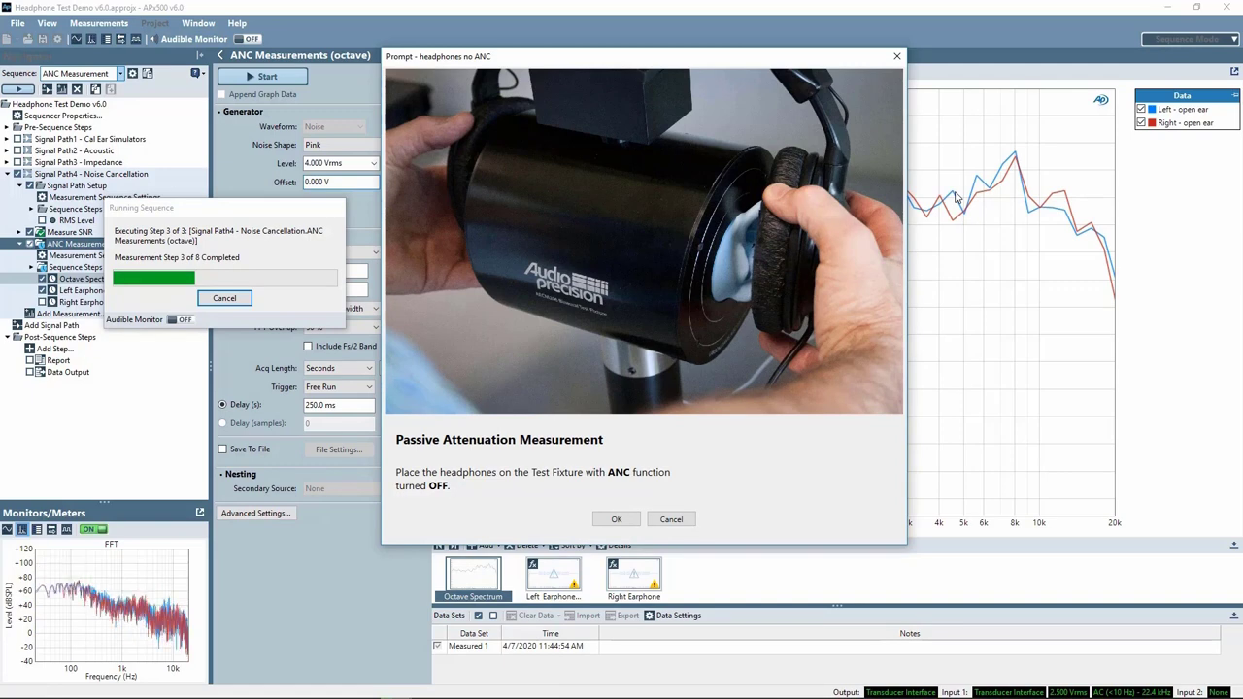
left_click(616, 519)
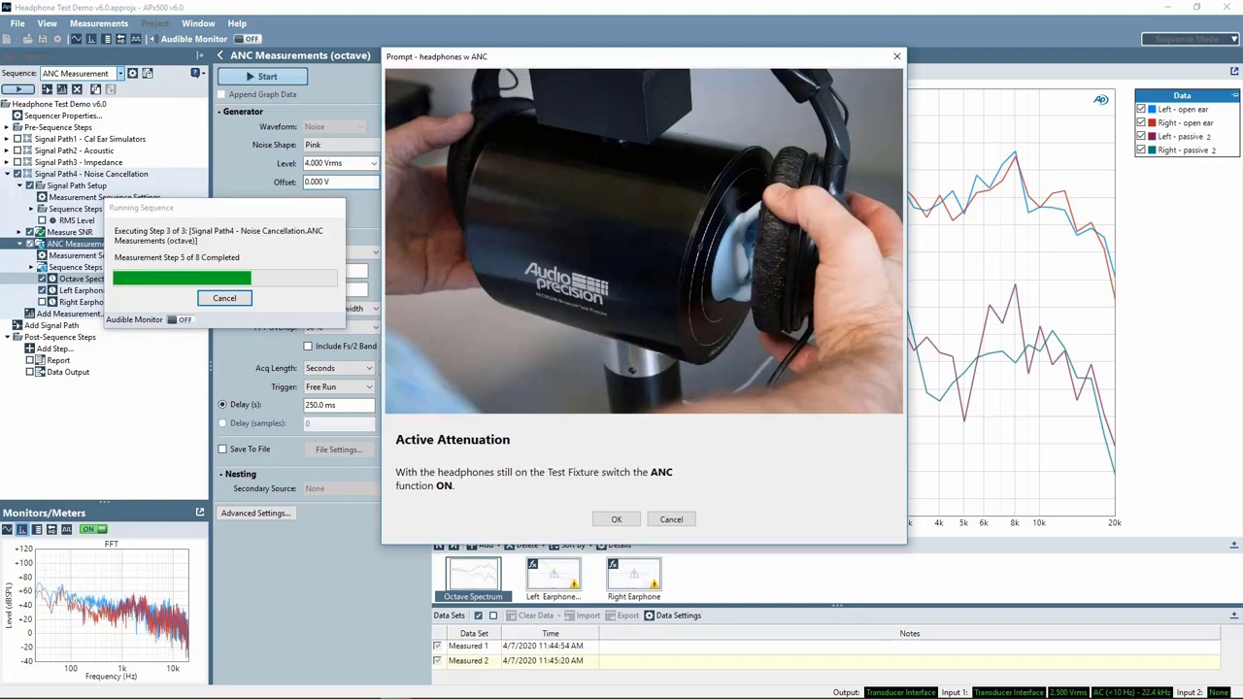
left_click(616, 518)
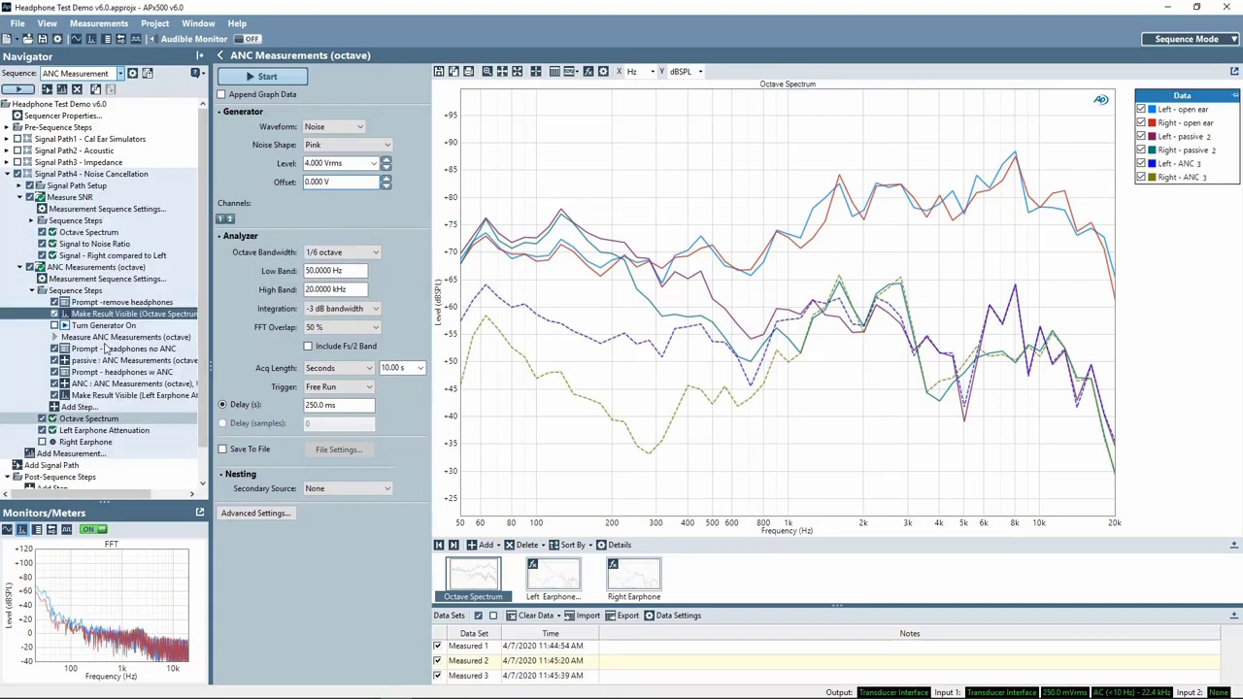
- Review the measure, passive and no-ANC prompt steps of ANC Measurements (octave), highlighting the Left - open ear trace in the Octave Spectrum
left_click(102, 339)
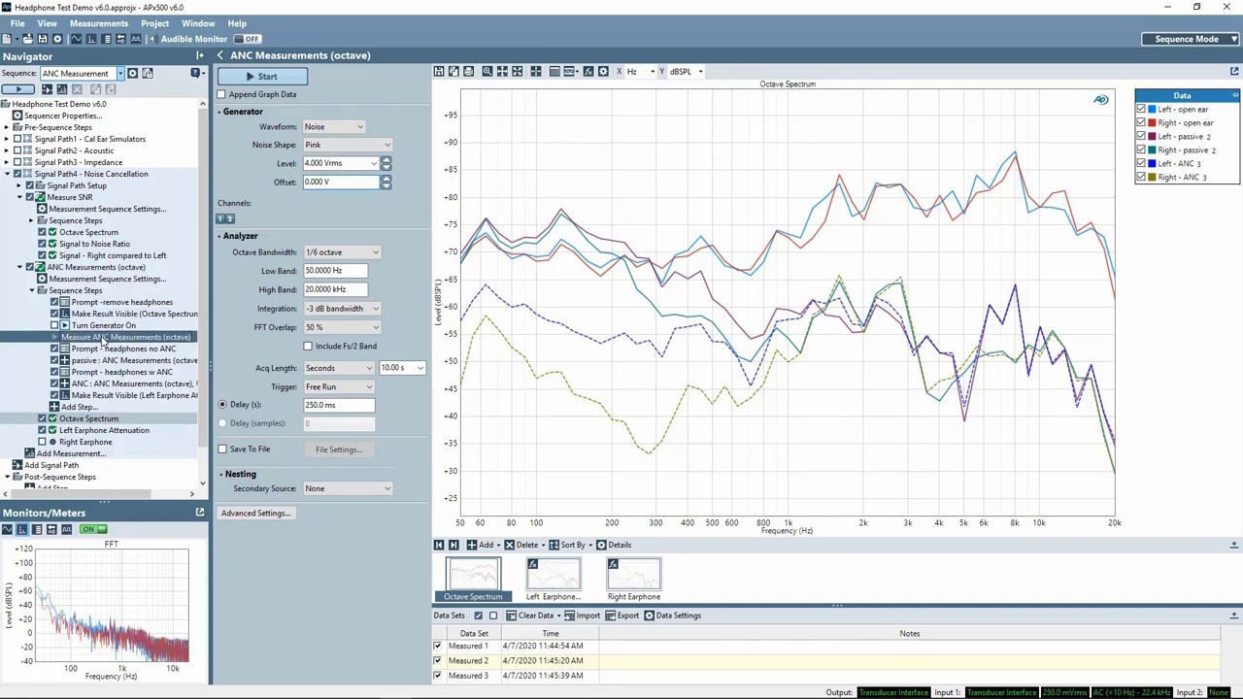
left_click(1182, 111)
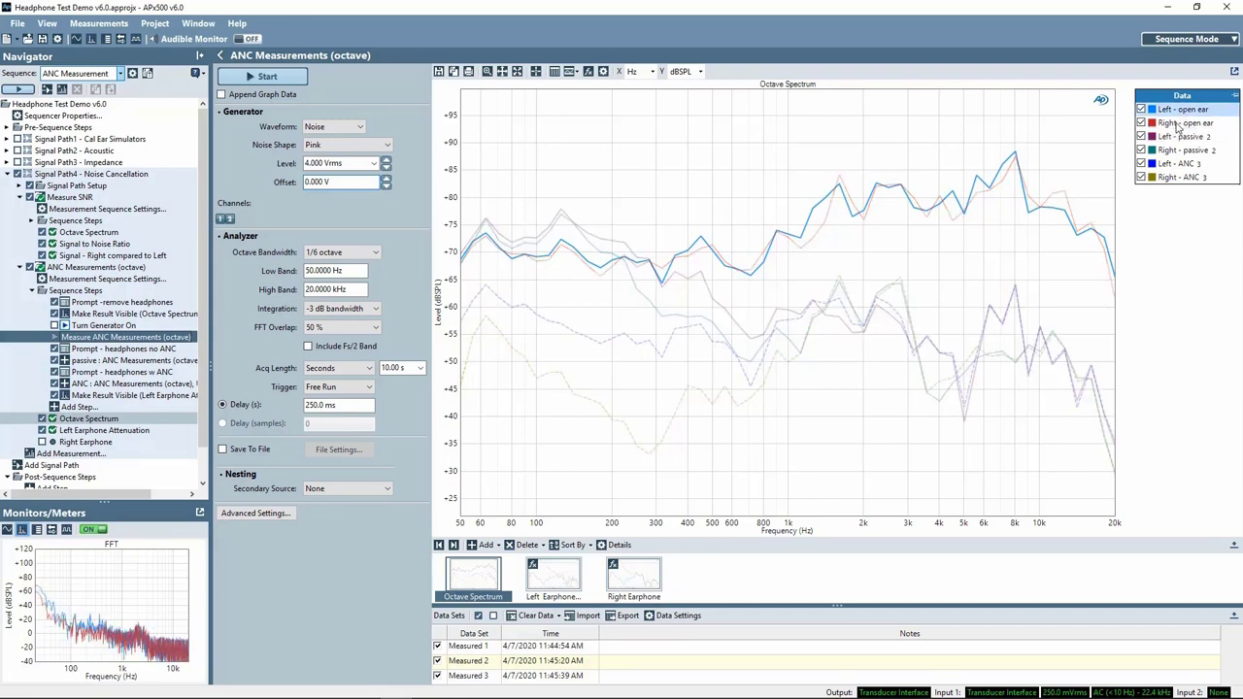
left_click(99, 362)
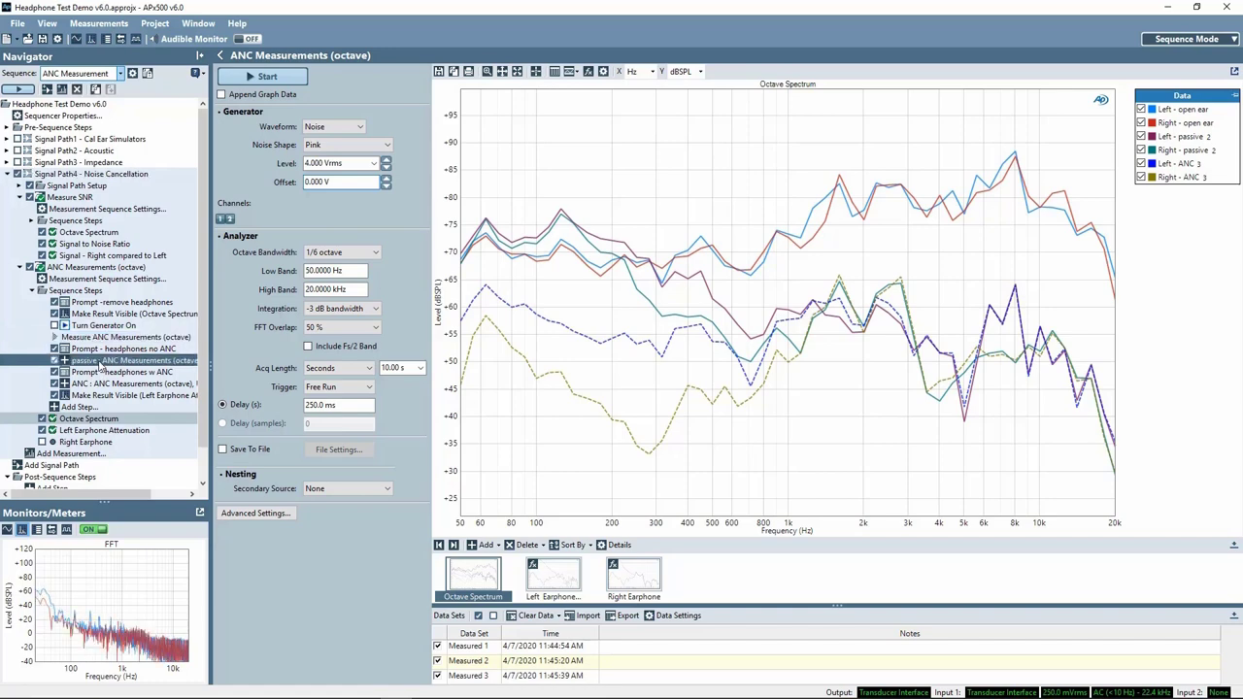
left_click(107, 349)
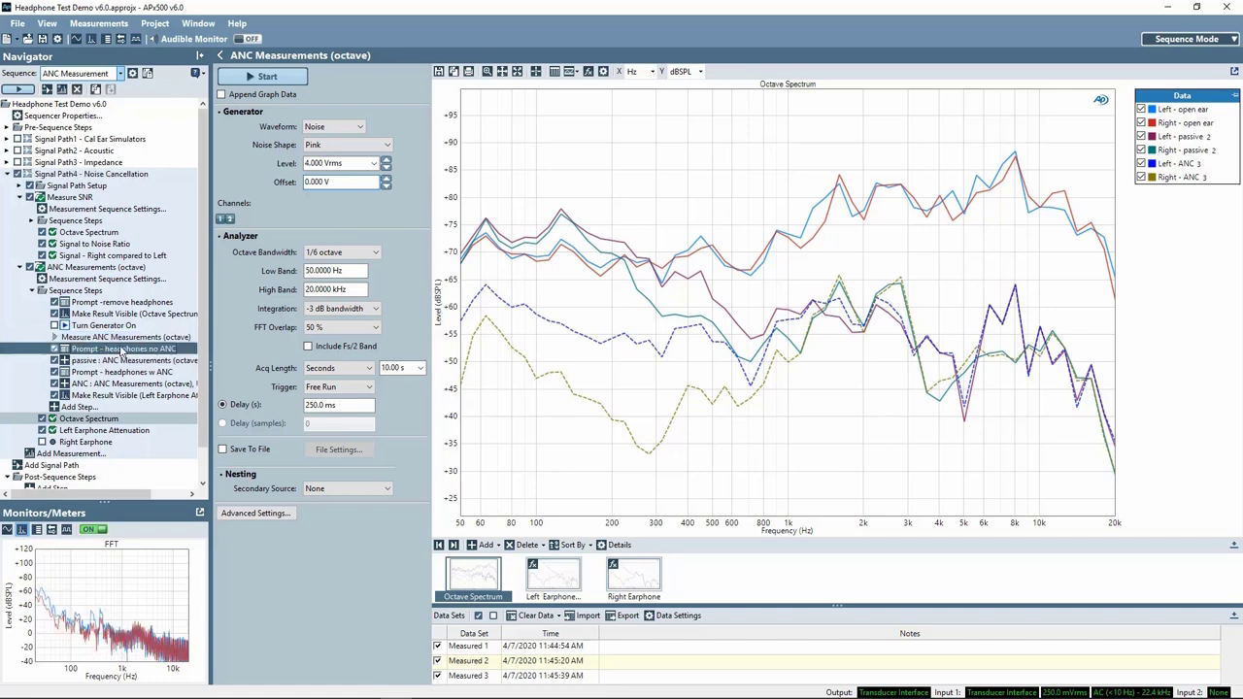
- Review the Left Earphone Attenuation result's derived result settings, and display the Right Earphone attenuation graph
double_click(104, 430)
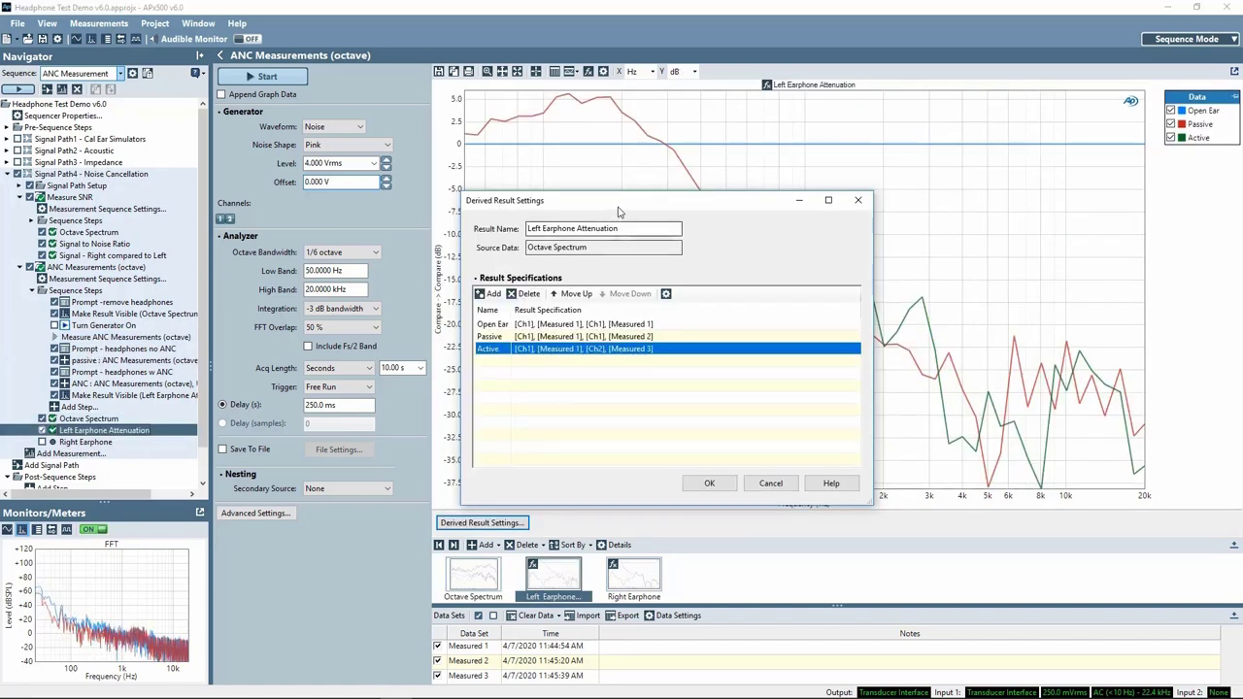
left_click(709, 482)
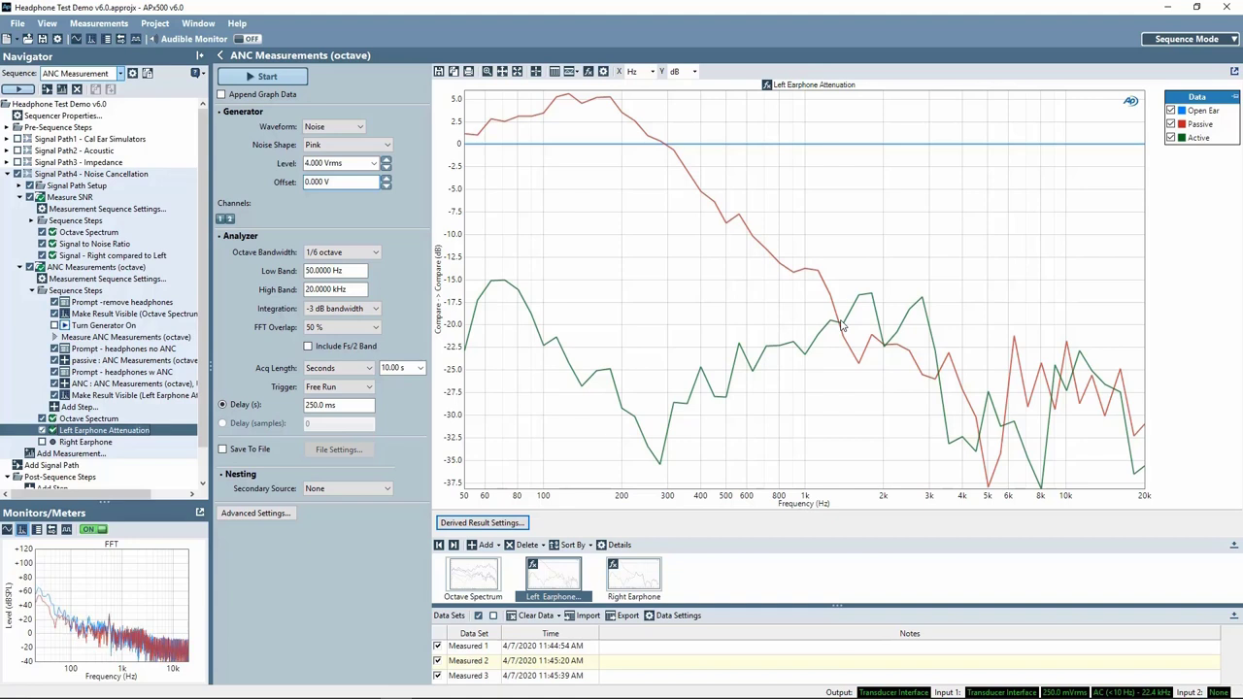
left_click(639, 581)
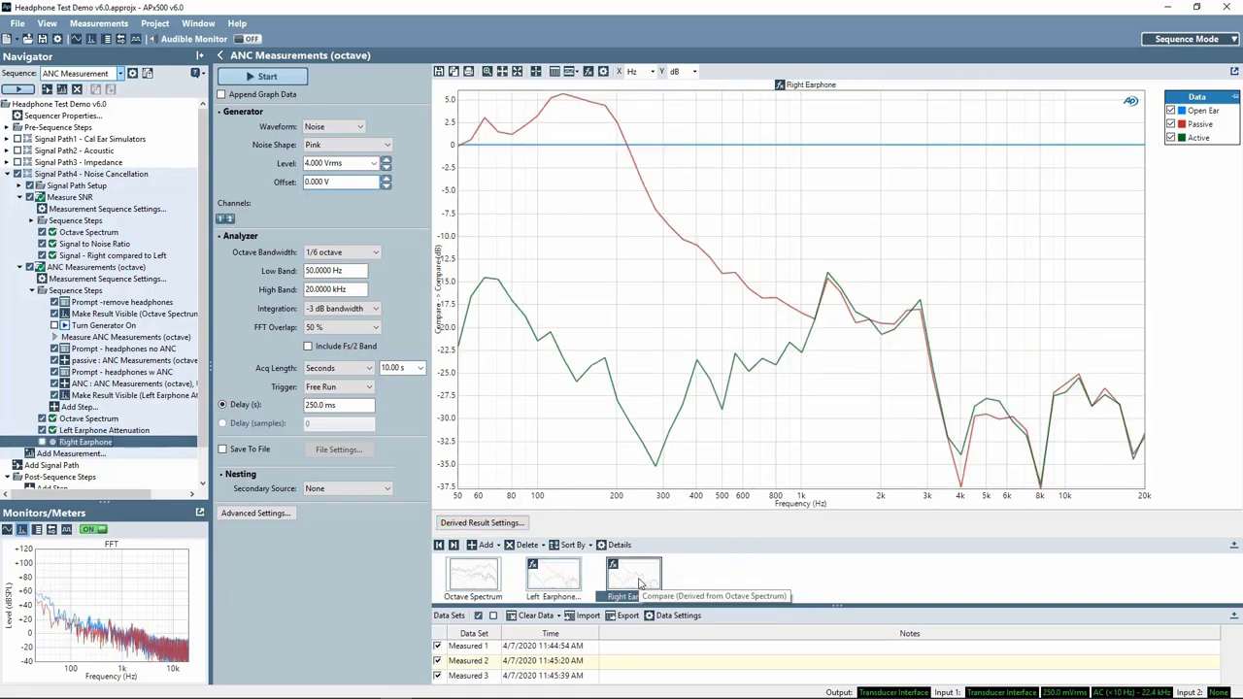